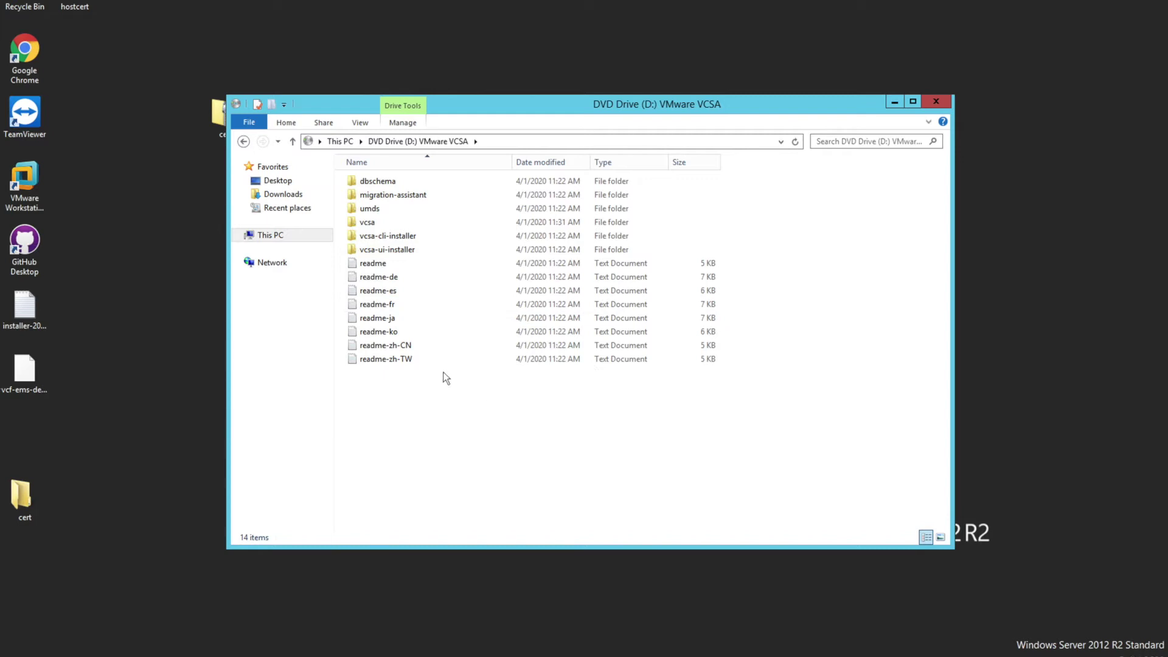
Open vcsa-ui-installer, then win32, and run the installer application
{"action": "left_click", "coordinate": [393, 252]}
{"action": "double_click", "coordinate": [394, 252]}
{"action": "double_click", "coordinate": [371, 210]}
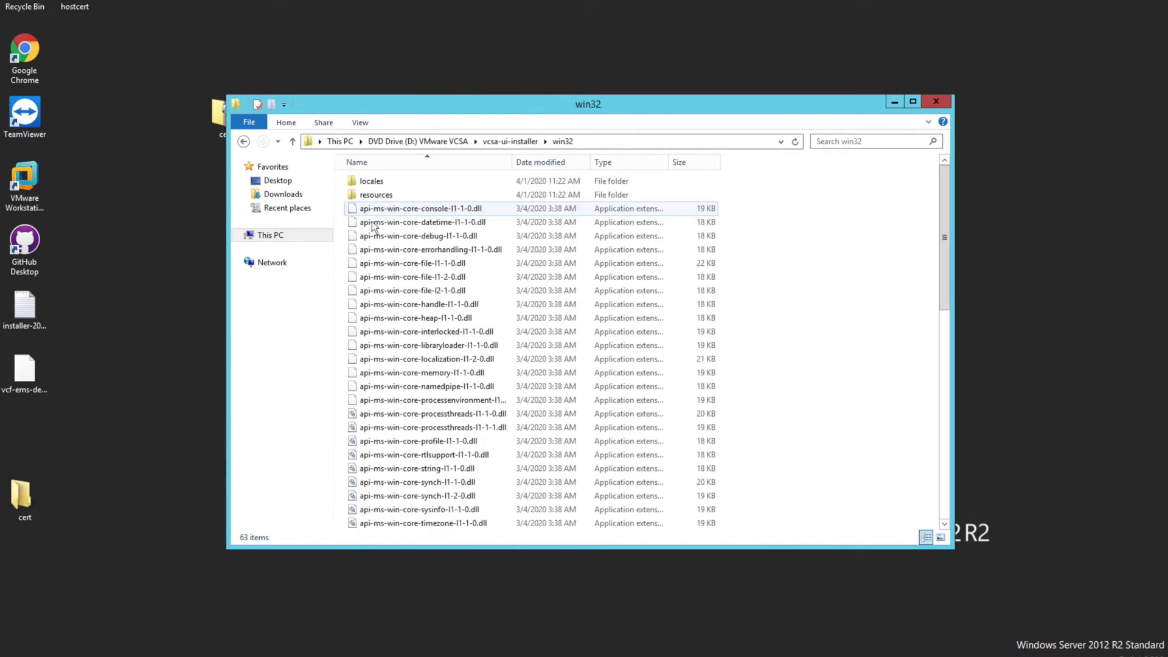
{"action": "scroll", "coordinate": [399, 316], "scroll_direction": "down", "scroll_amount": 10}
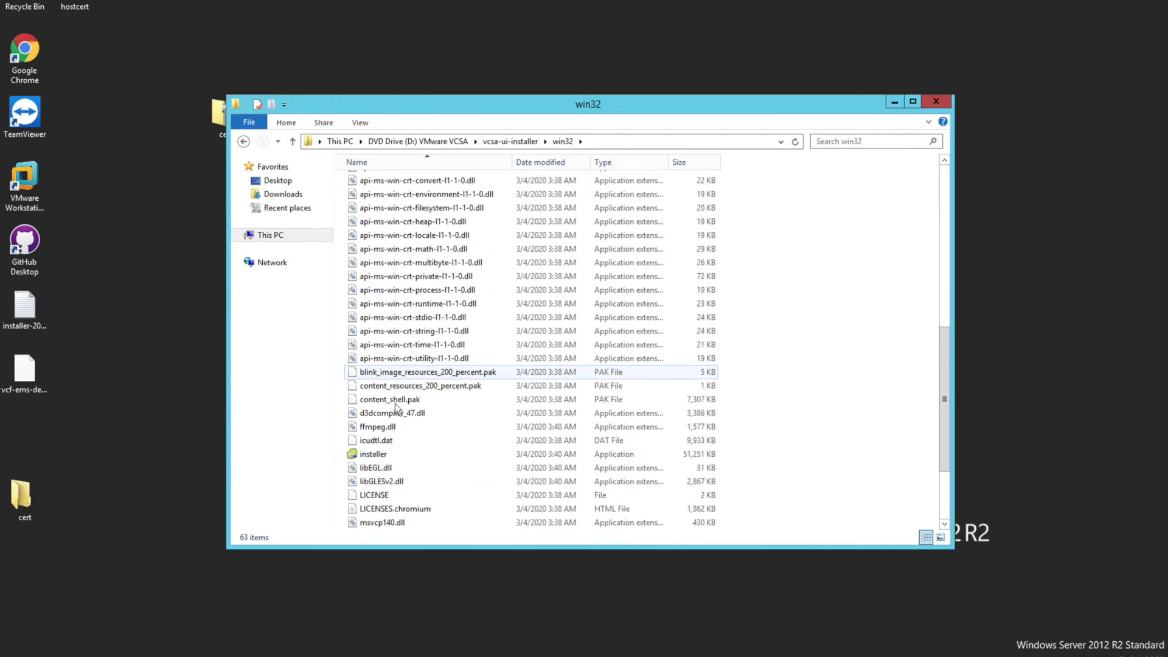
{"action": "double_click", "coordinate": [375, 458]}
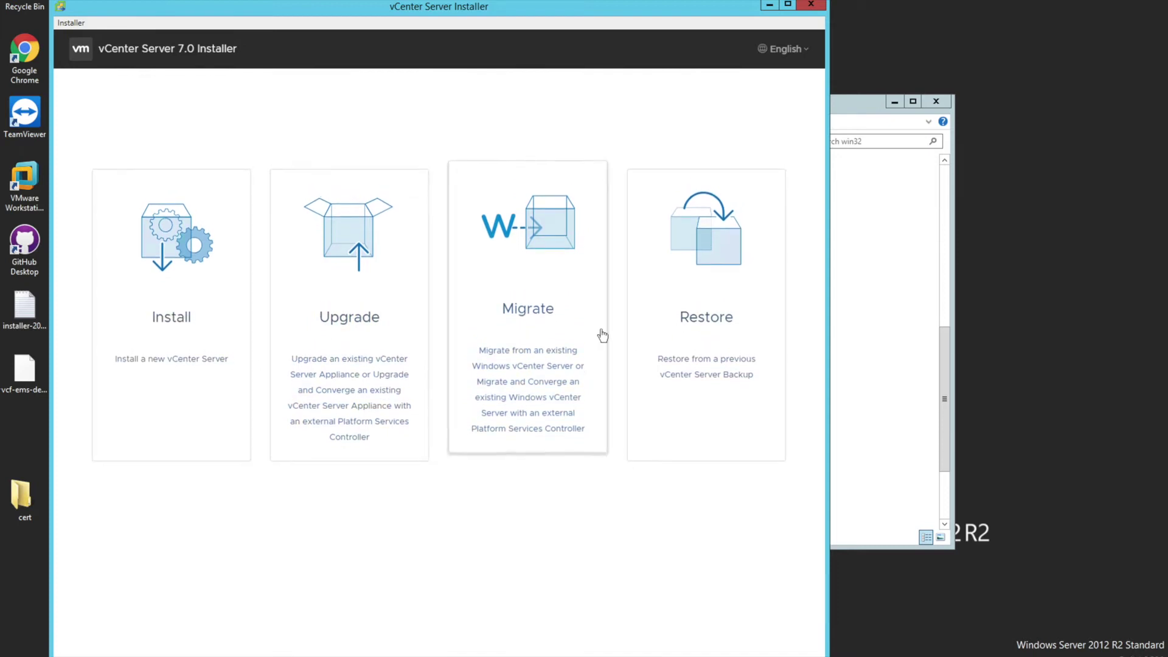
Choose Install, pass the Introduction page, and accept the license agreement terms
{"action": "left_click", "coordinate": [220, 367]}
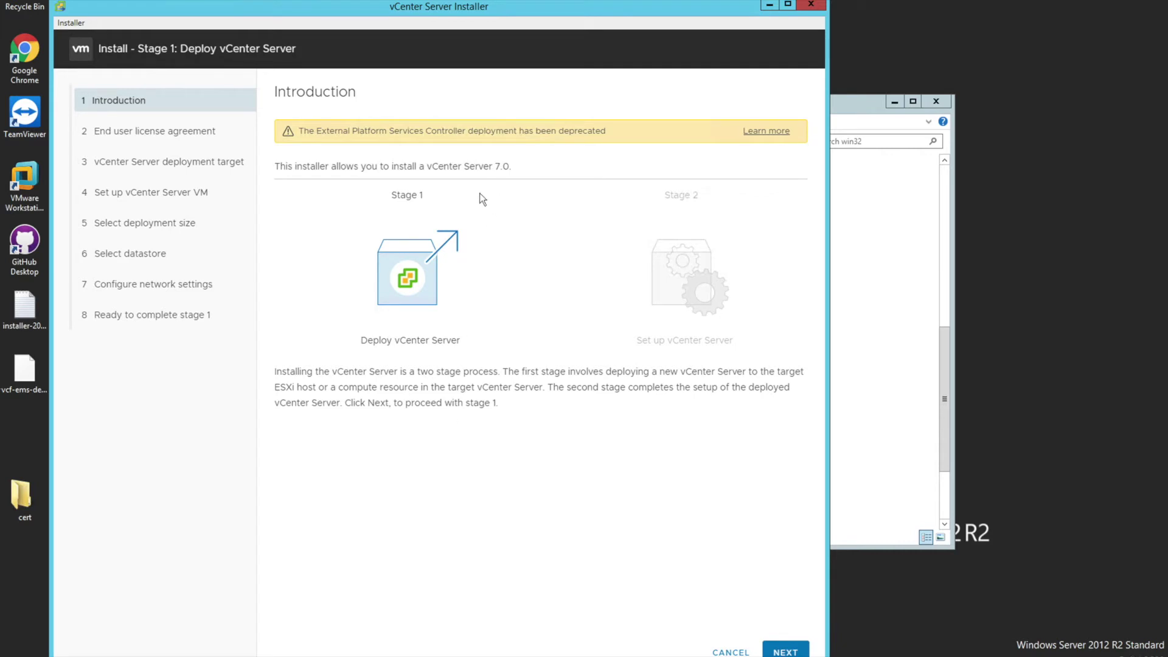
{"action": "left_click", "coordinate": [786, 651]}
{"action": "left_click", "coordinate": [279, 354]}
Set the deployment target host to dc-esxi-01.marvel.com with HTTPS port 443
{"action": "left_click", "coordinate": [770, 653]}
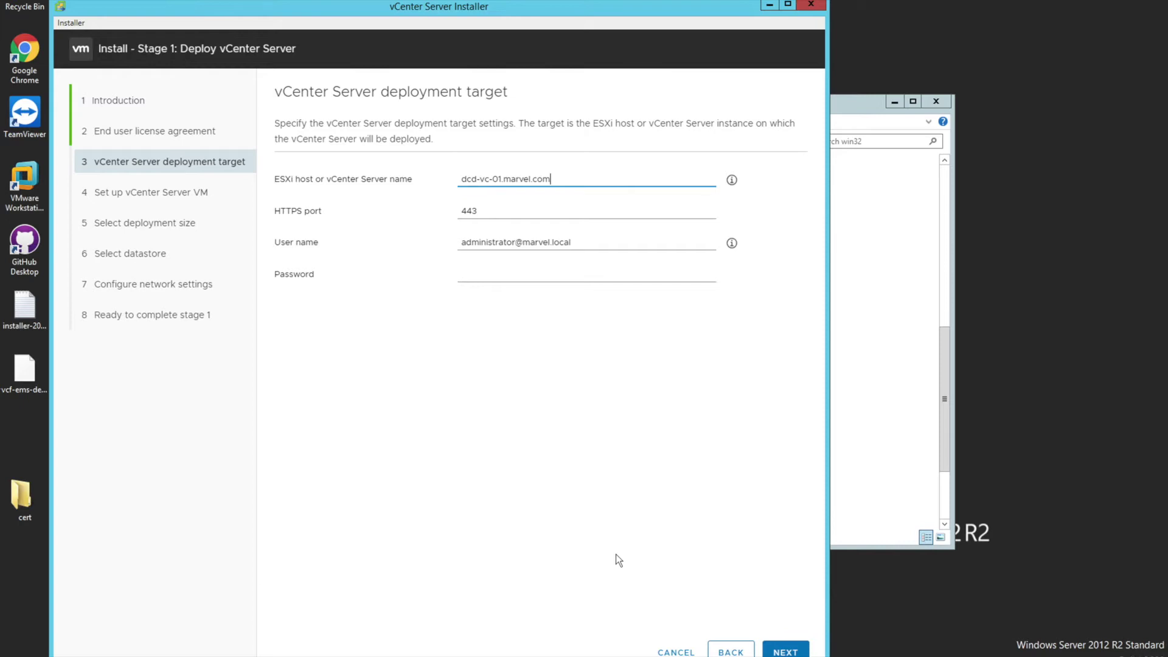
{"action": "left_click", "coordinate": [387, 180]}
{"action": "type", "text": "dc"}
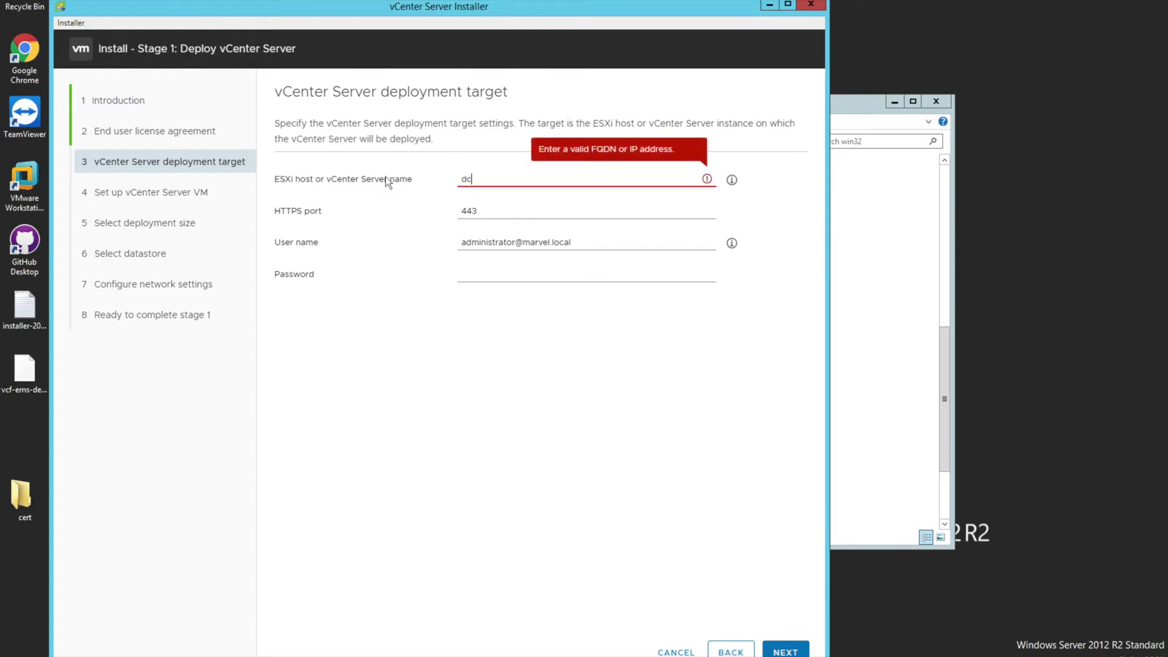
{"action": "type", "text": "-esxi-01"}
{"action": "key", "text": "Tab"}
{"action": "key", "text": "shift+Tab"}
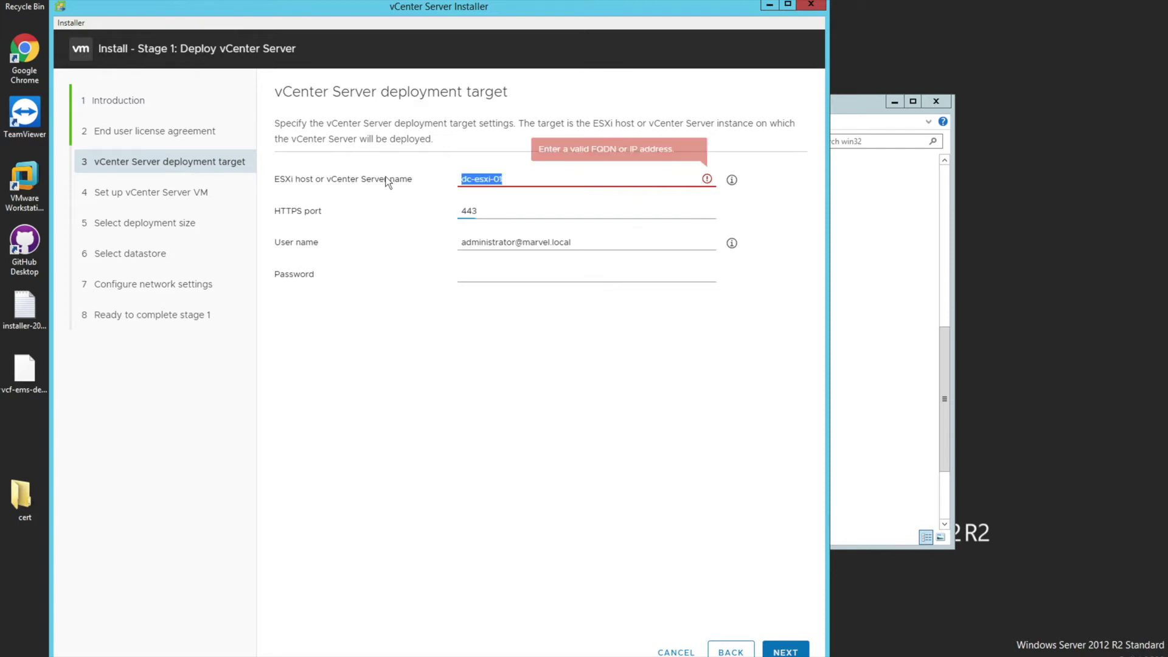
{"action": "key", "text": "End"}
{"action": "type", "text": ".mar"}
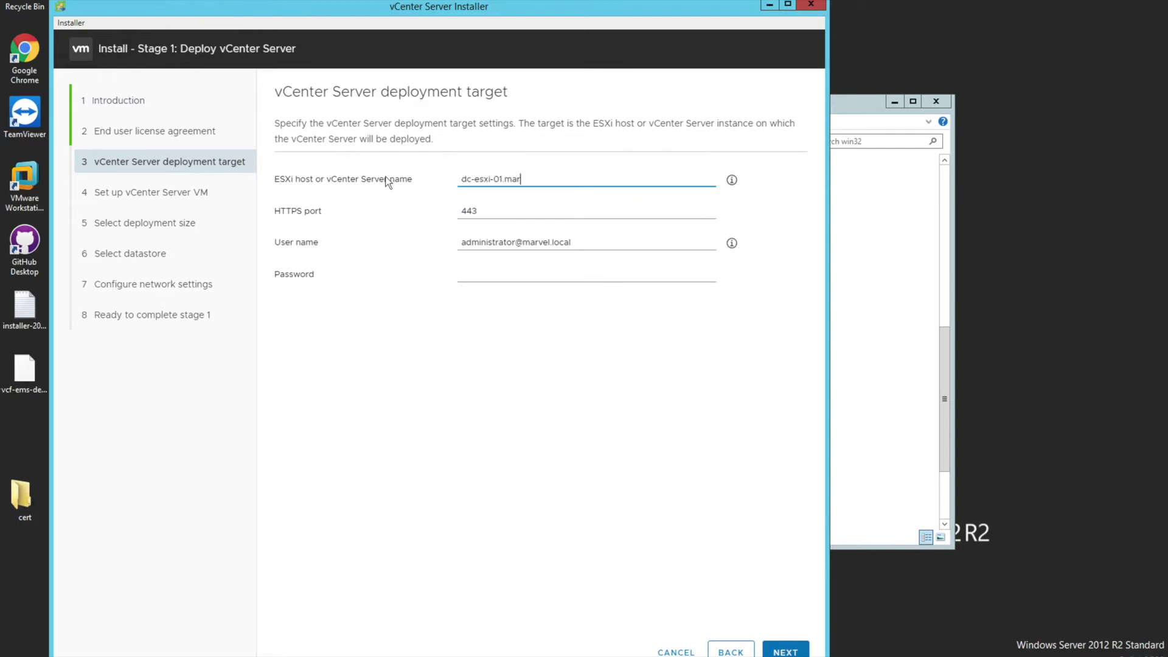
{"action": "type", "text": "vel.com"}
{"action": "key", "text": "Tab"}
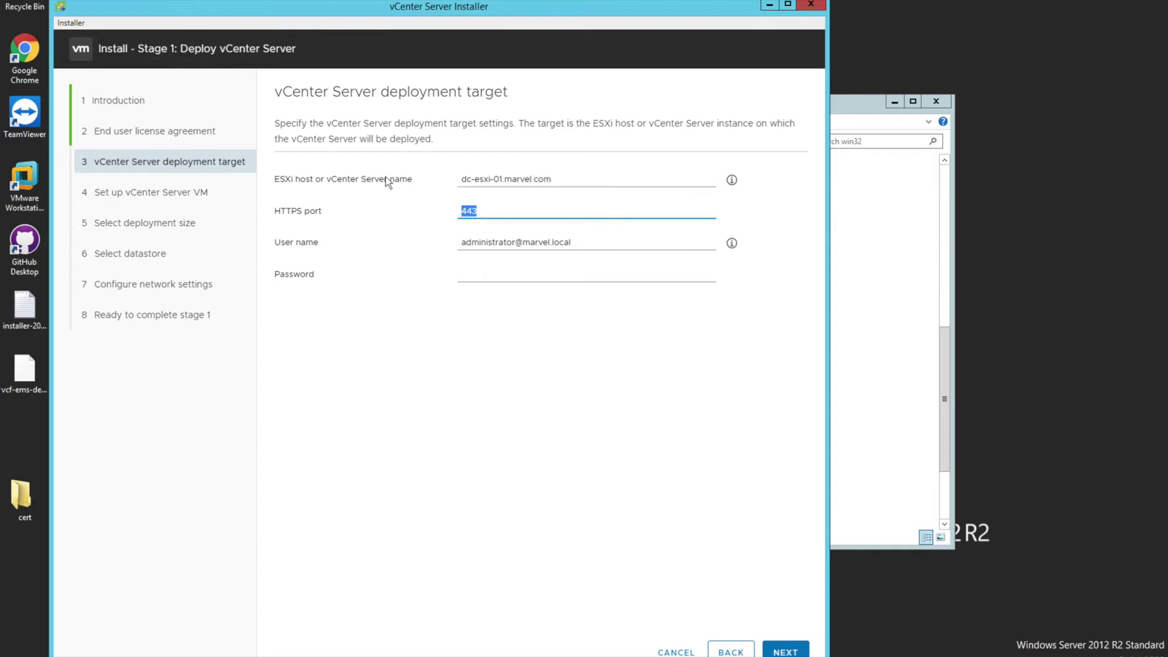
{"action": "key", "text": "Tab"}
{"action": "key", "text": "Tab"}
Log in as root with the host password and accept the certificate warning
{"action": "key", "text": "shift+Tab"}
{"action": "type", "text": "root"}
{"action": "key", "text": "Tab"}
{"action": "type", "text": "*****"}
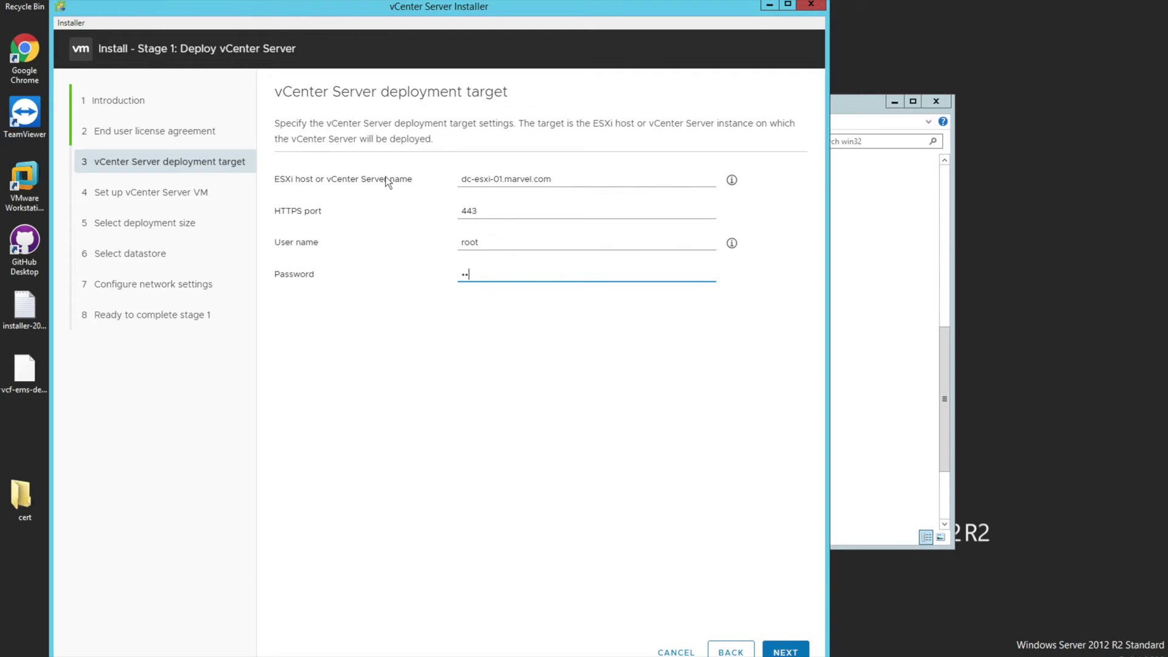
{"action": "type", "text": "***"}
{"action": "key", "text": "Return"}
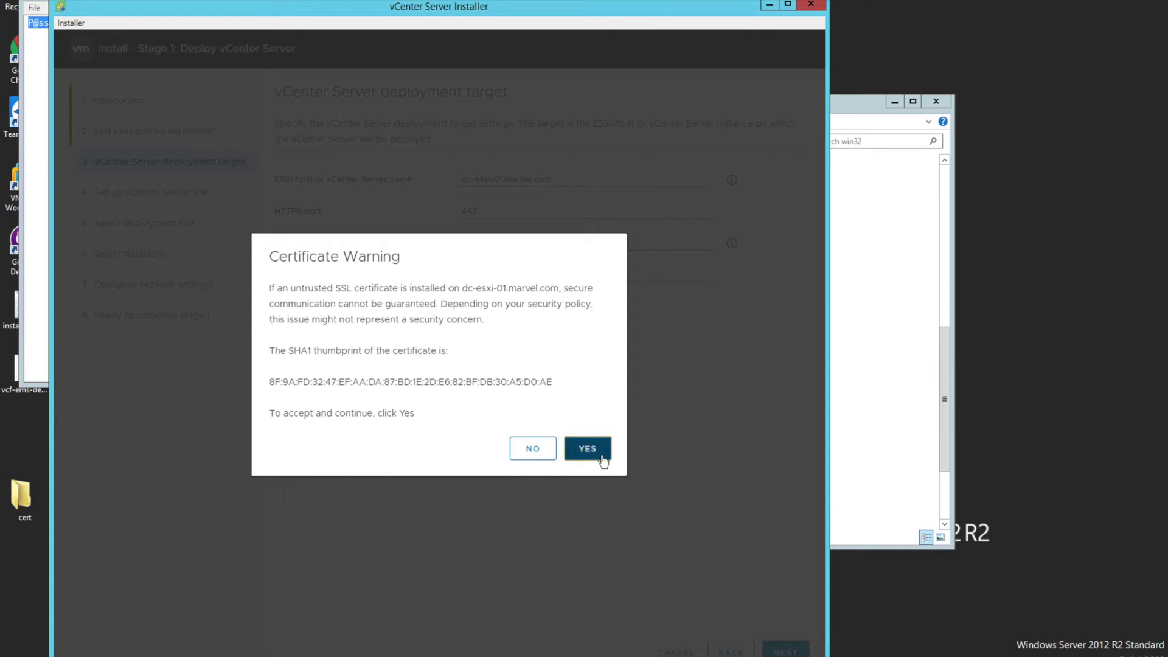
{"action": "left_click", "coordinate": [601, 454]}
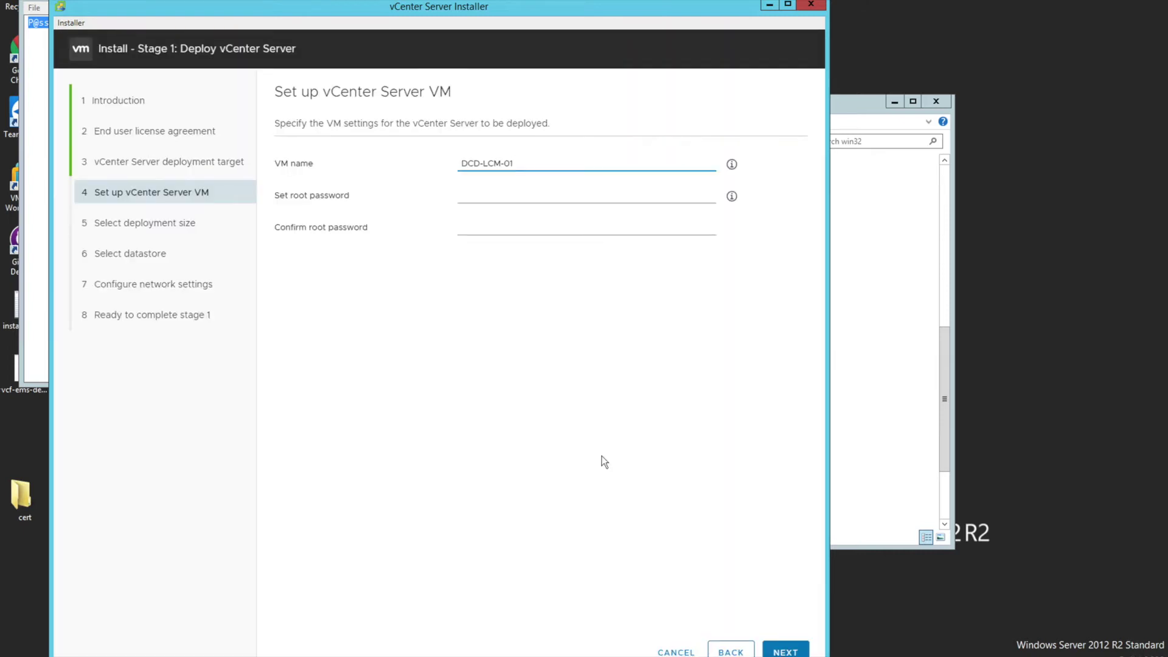
Rename the VM to dc-vc-01, enter the root password, and paste the same password as confirmation
{"action": "triple_click", "coordinate": [540, 163]}
{"action": "type", "text": "dc-vc-01"}
{"action": "key", "text": "Tab"}
{"action": "type", "text": "P"}
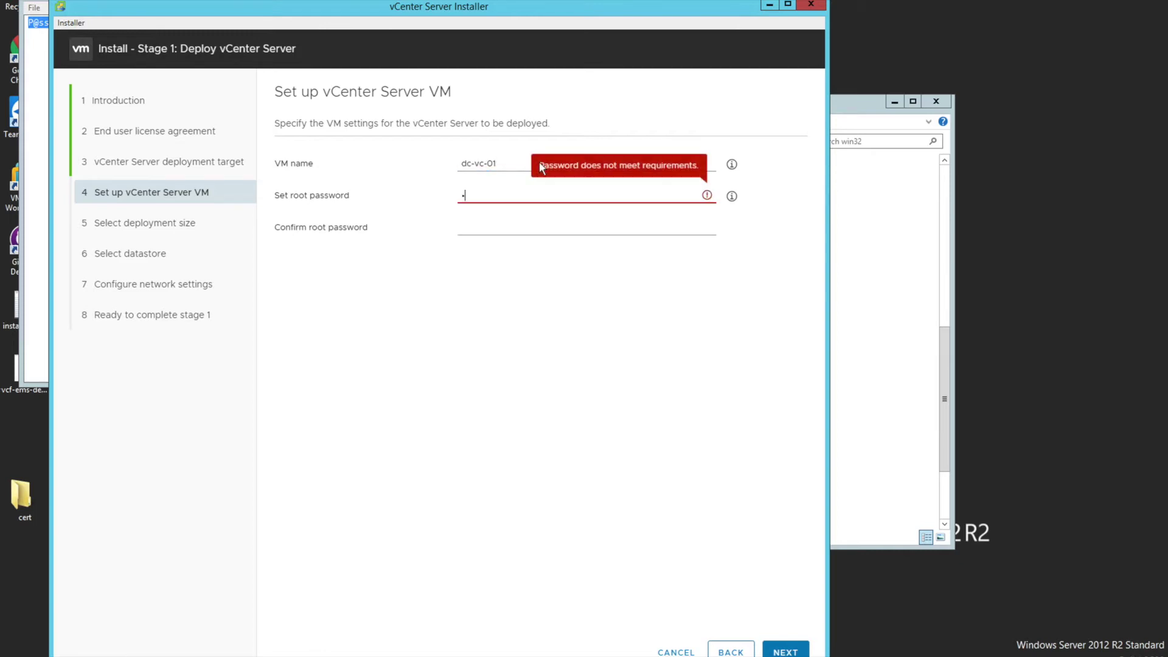
{"action": "type", "text": "@ssw0rd"}
{"action": "key", "text": "Tab"}
{"action": "type", "text": "P"}
{"action": "key", "text": "BackSpace"}
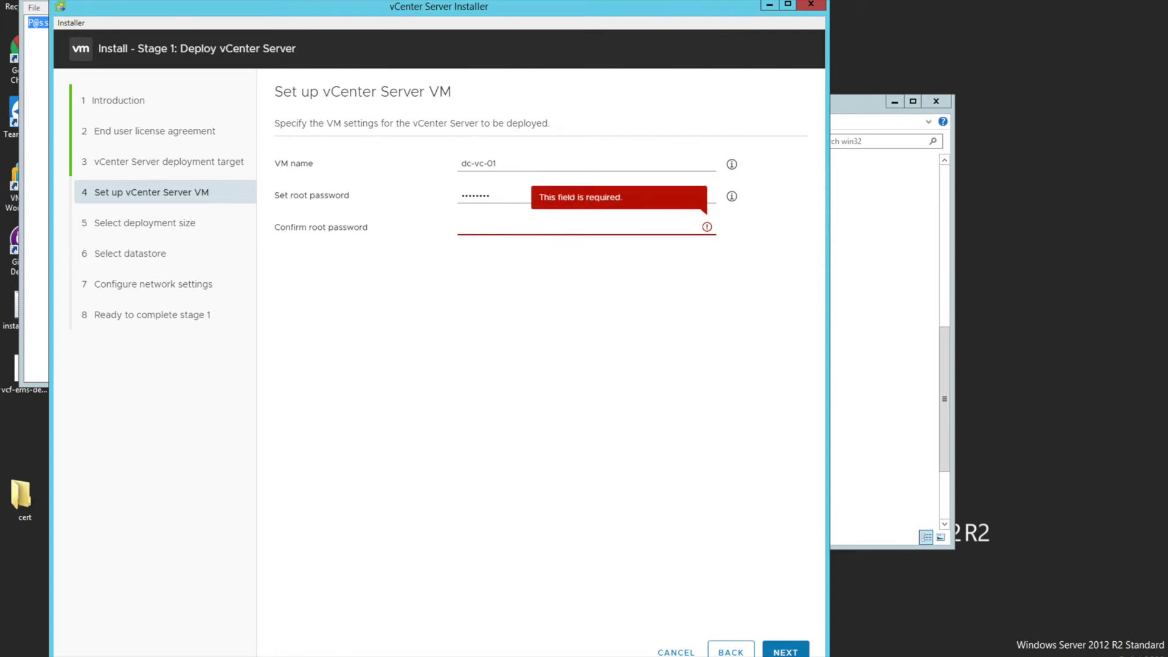
{"action": "left_click_drag", "start_coordinate": [503, 193], "coordinate": [426, 188]}
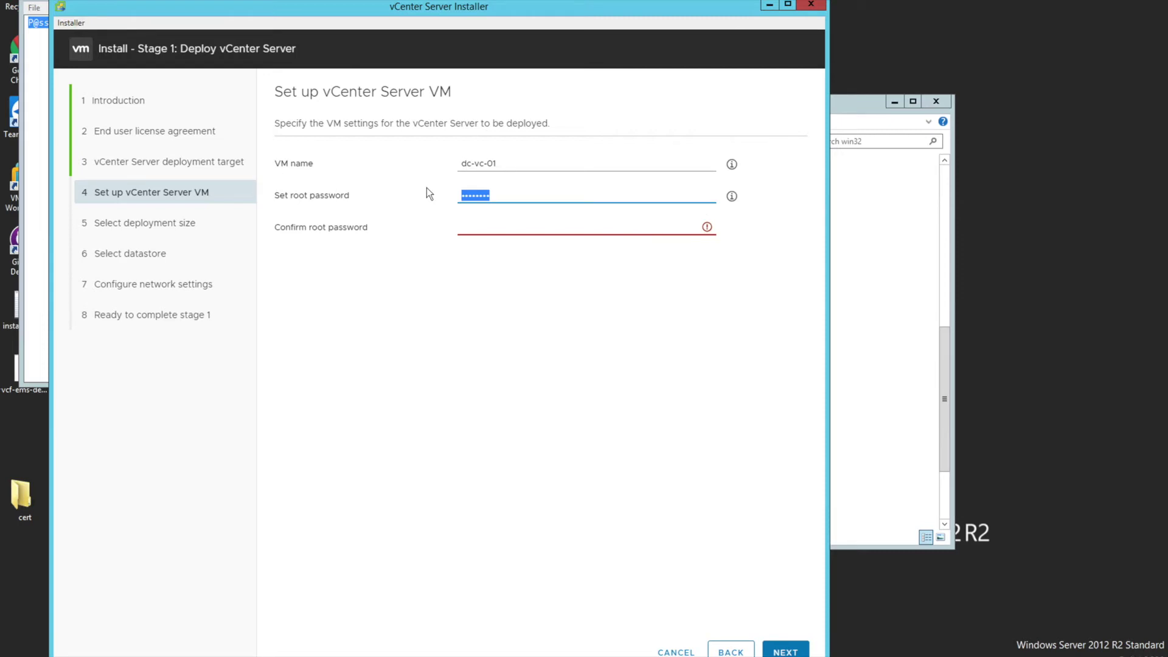
{"action": "key", "text": "Right"}
{"action": "key", "text": "Tab"}
{"action": "key", "text": "ctrl+v"}
{"action": "left_click", "coordinate": [785, 651]}
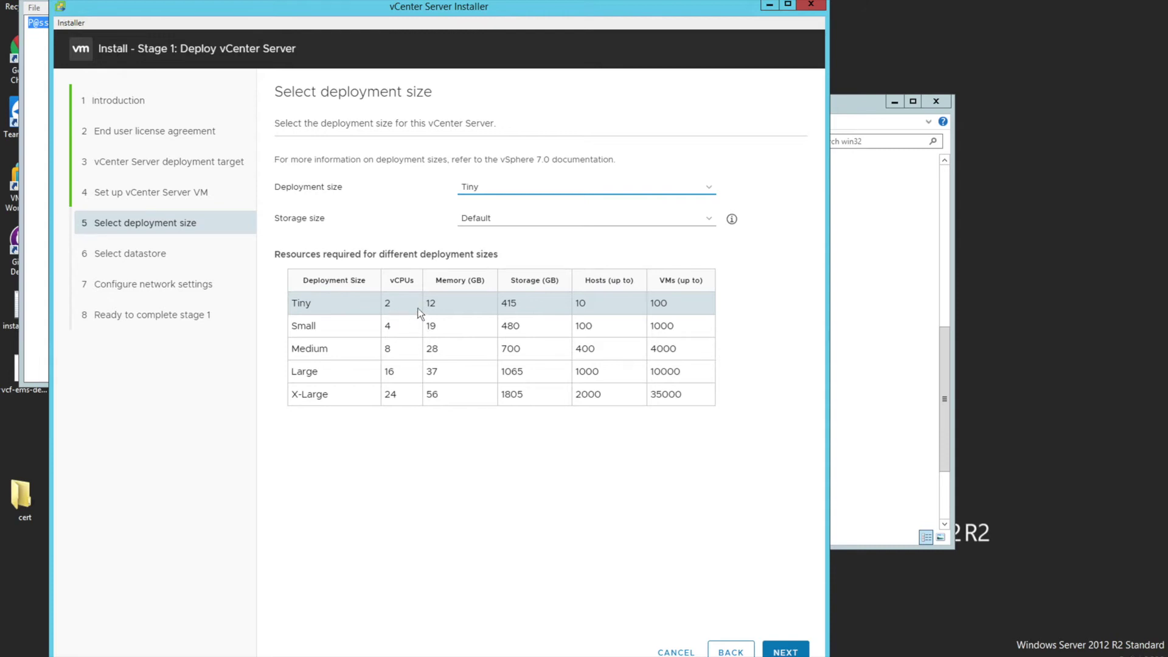
Try the Small deployment size, then settle on Tiny and go on to Select datastore
{"action": "left_click", "coordinate": [495, 188]}
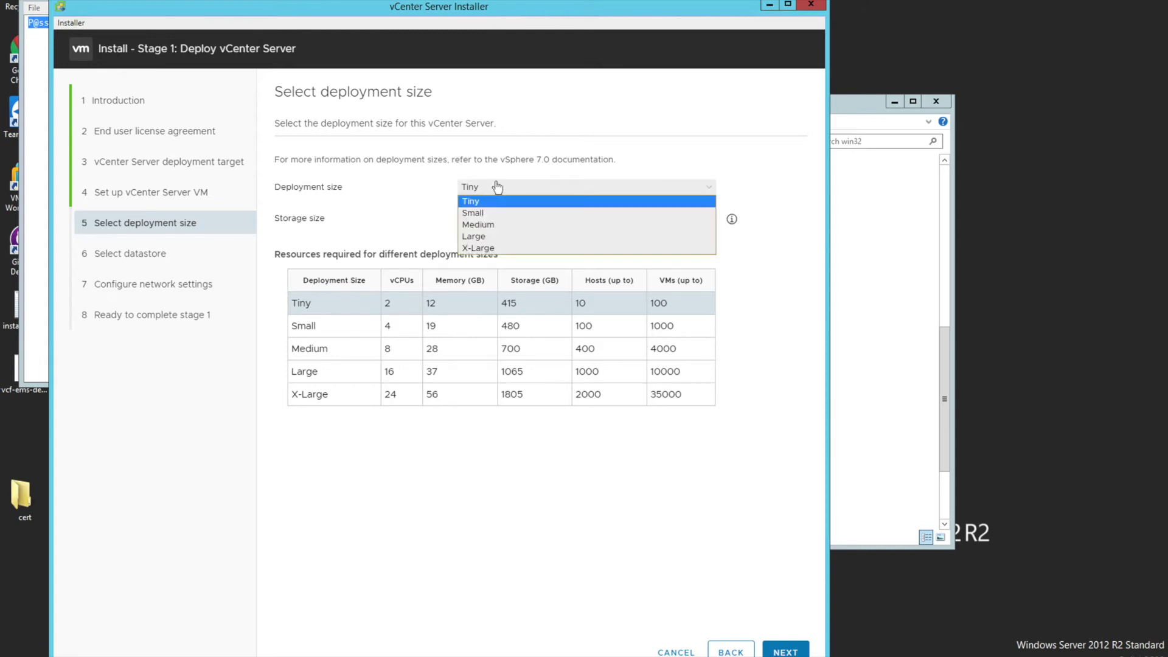
{"action": "left_click", "coordinate": [490, 211]}
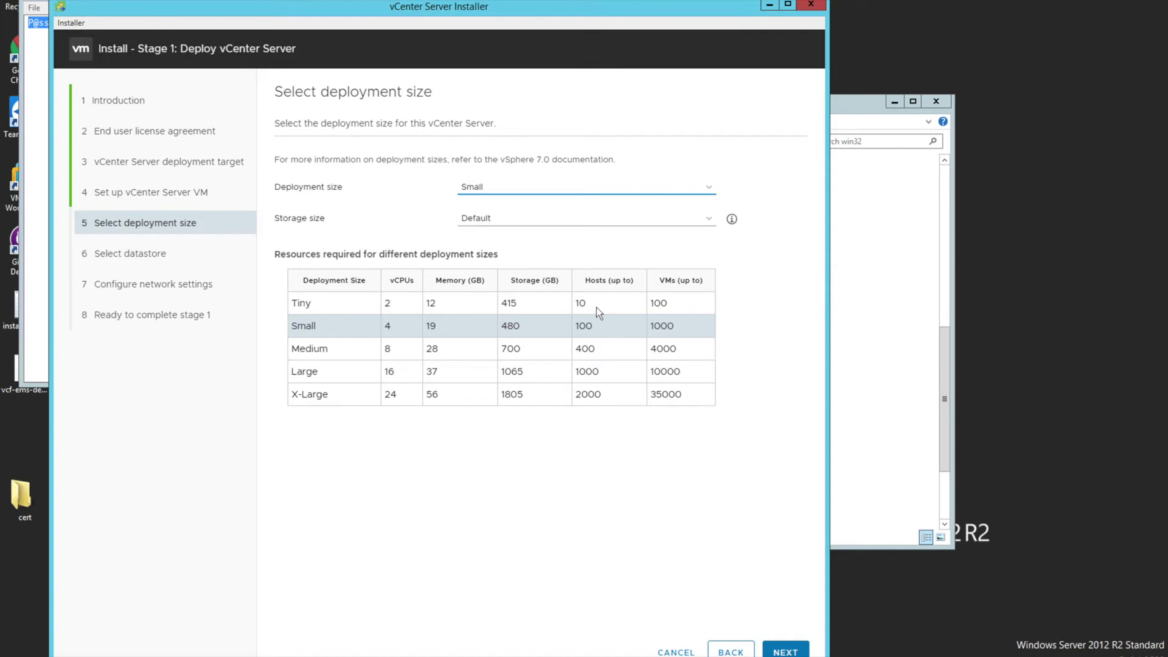
{"action": "left_click", "coordinate": [575, 199]}
{"action": "left_click", "coordinate": [553, 202]}
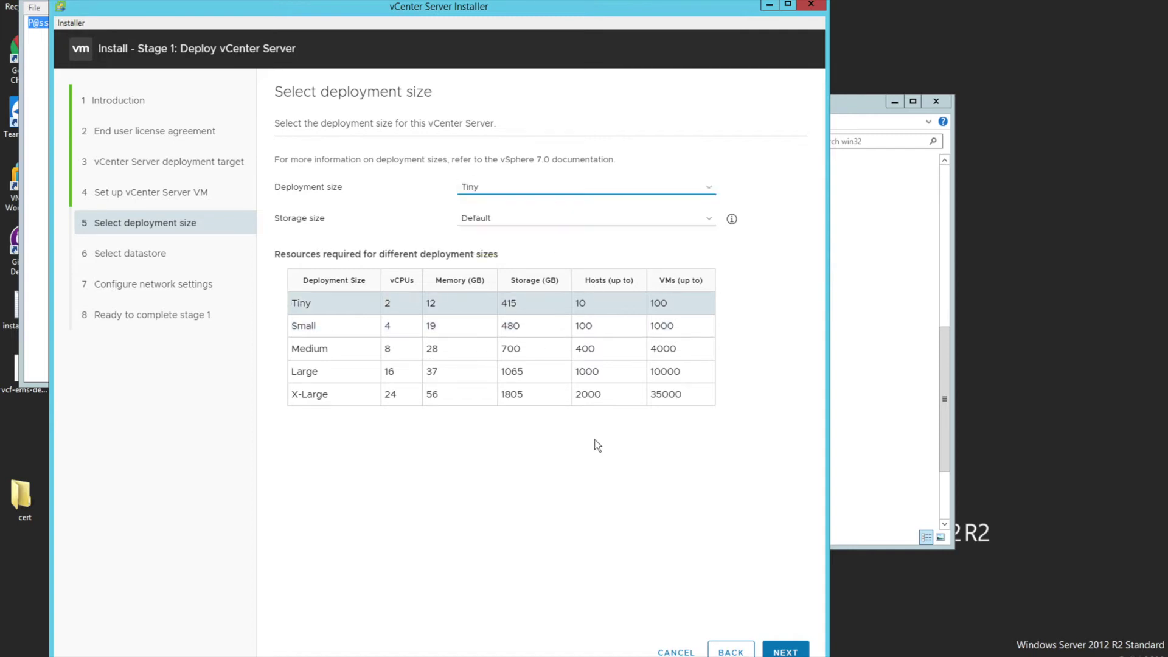
{"action": "left_click", "coordinate": [786, 650]}
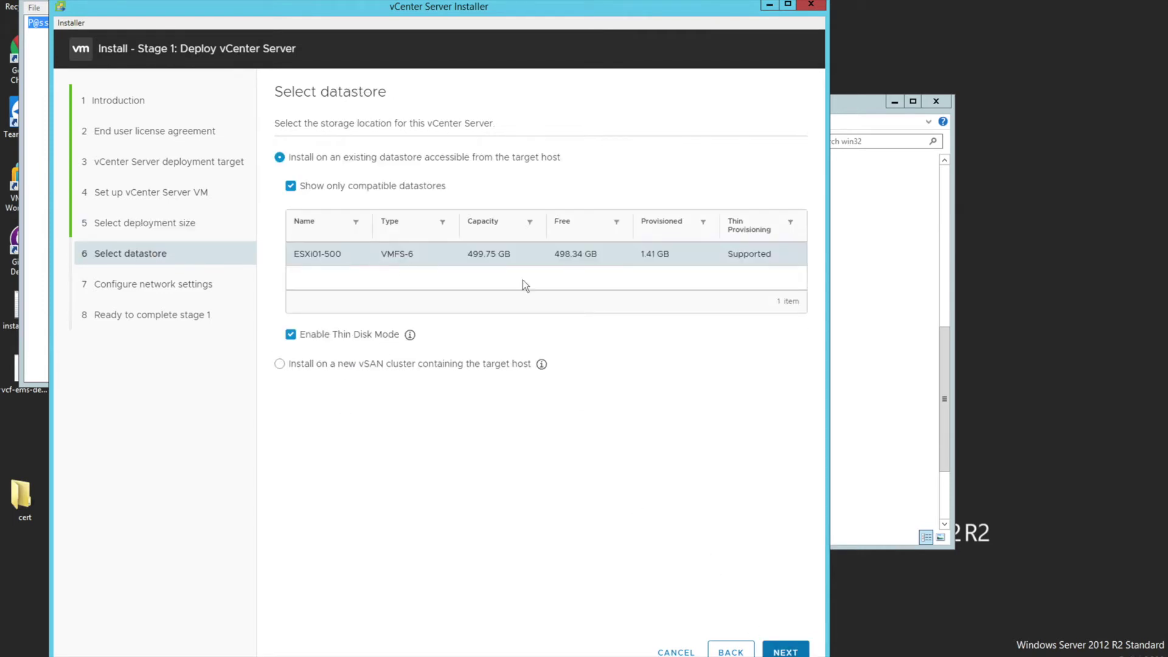
On Configure network settings, replace the FQDN with dc-vc-01.marvel.com
{"action": "left_click", "coordinate": [793, 652]}
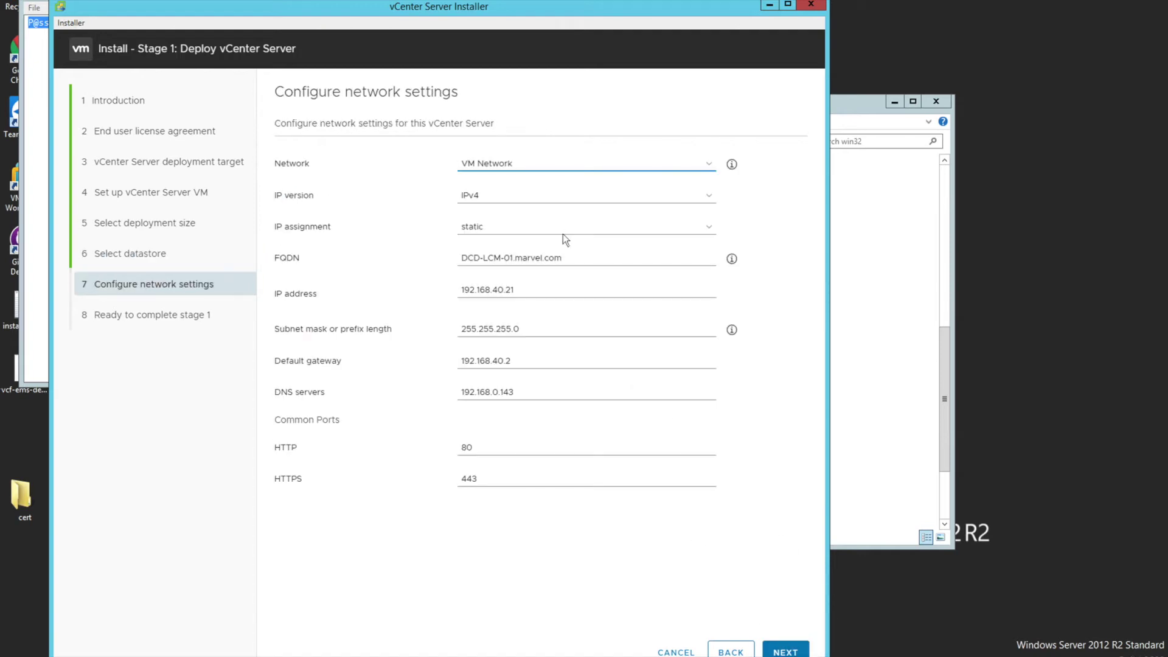
{"action": "triple_click", "coordinate": [605, 256]}
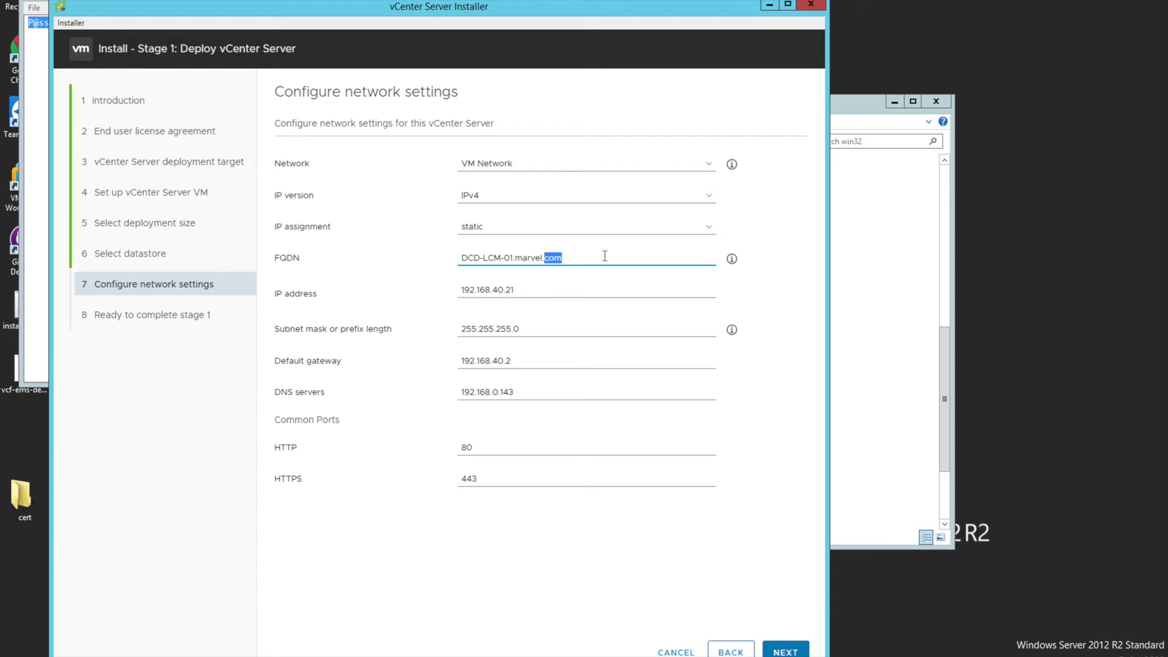
{"action": "type", "text": "dc"}
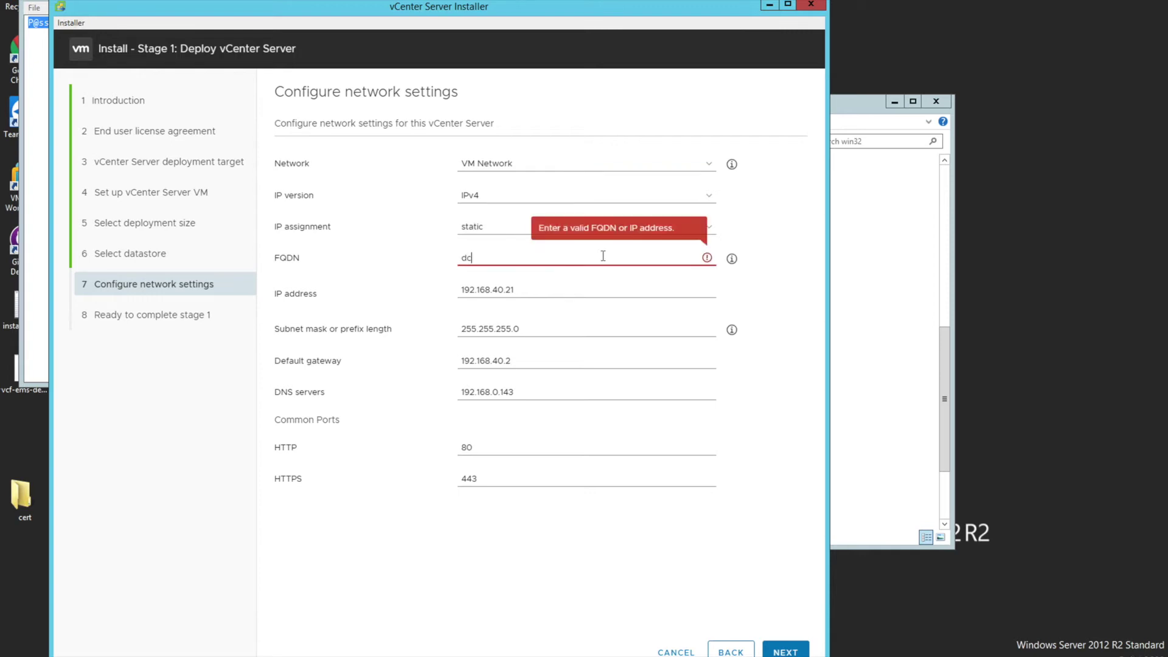
{"action": "type", "text": "-vc0"}
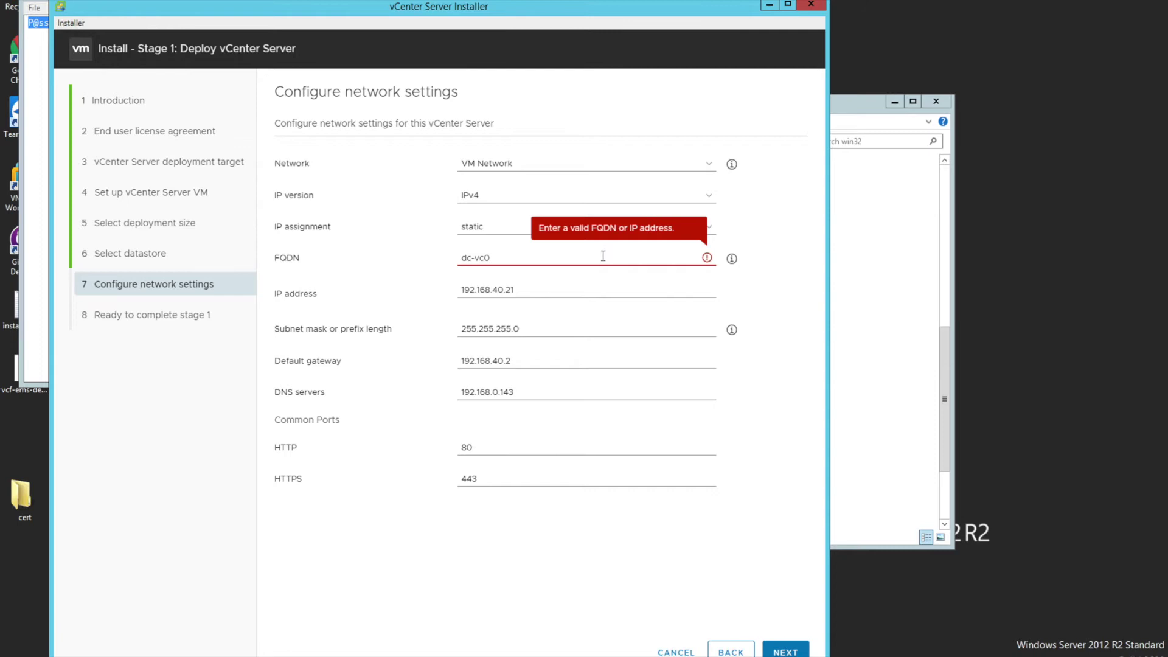
{"action": "key", "text": "BackSpace"}
{"action": "type", "text": "-01.marvel.com"}
{"action": "key", "text": "Tab"}
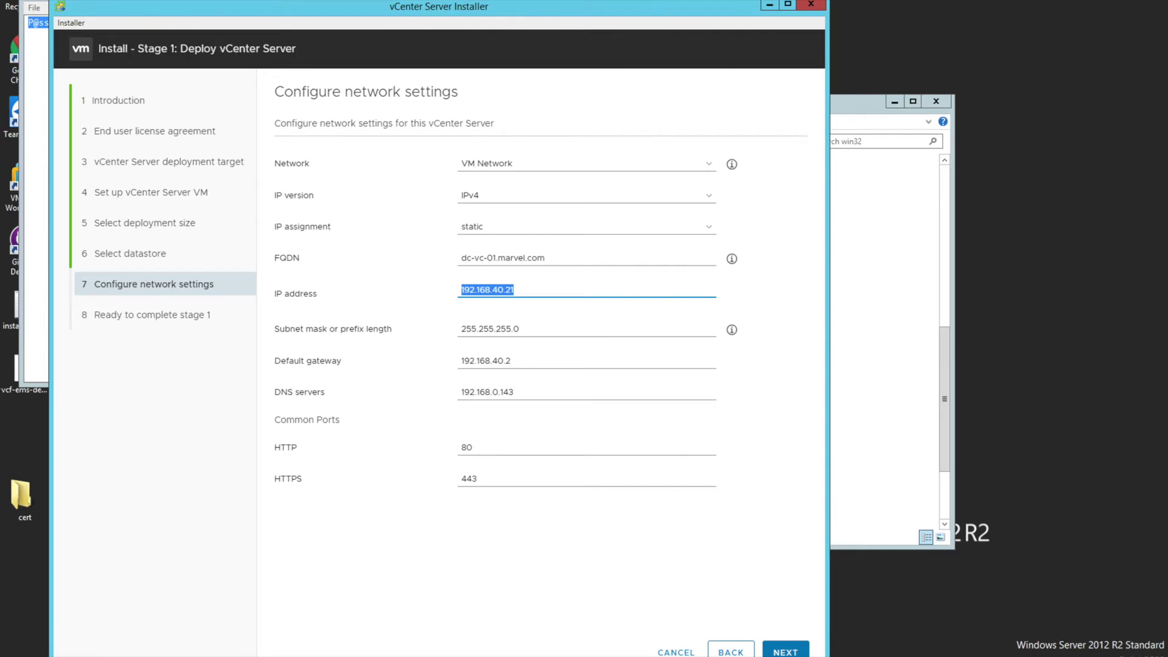
Launch Command Prompt with cmd from the Run box
{"action": "key", "text": "super+x"}
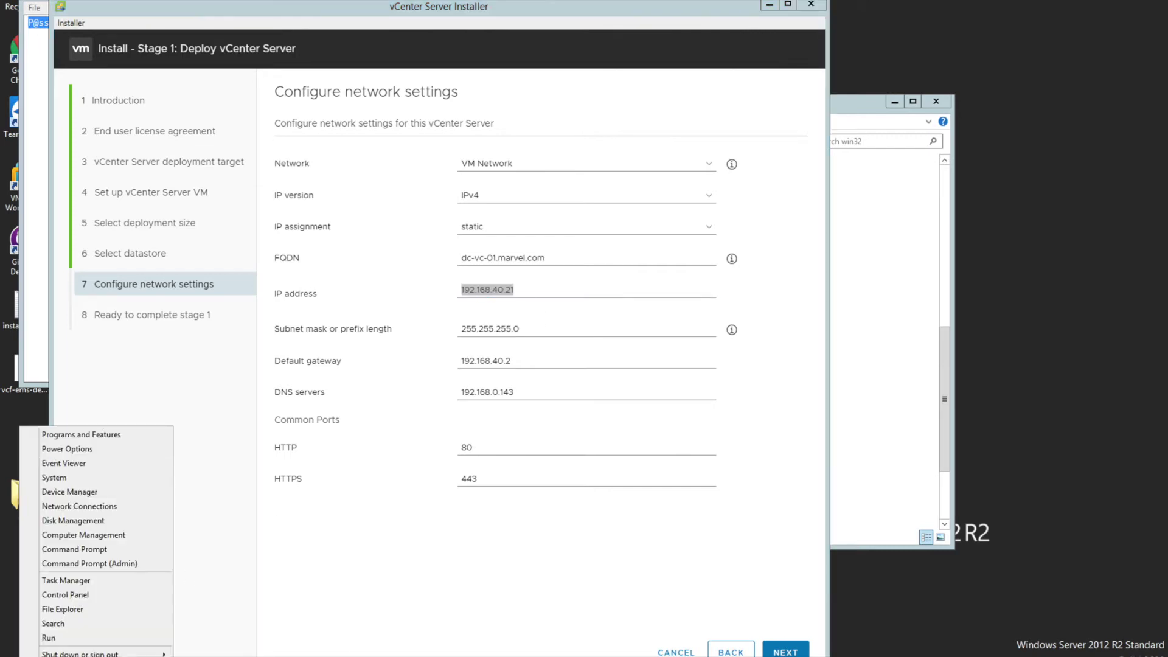
{"action": "left_click", "coordinate": [36, 640]}
{"action": "type", "text": "cmd#"}
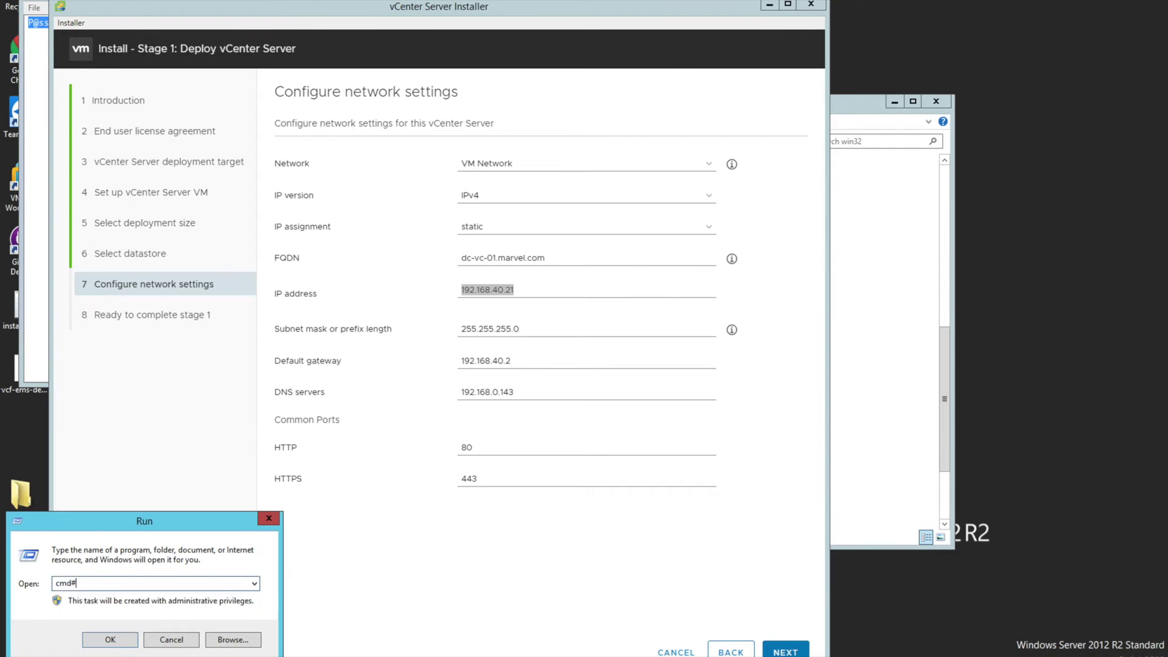
{"action": "key", "text": "BackSpace"}
{"action": "key", "text": "Return"}
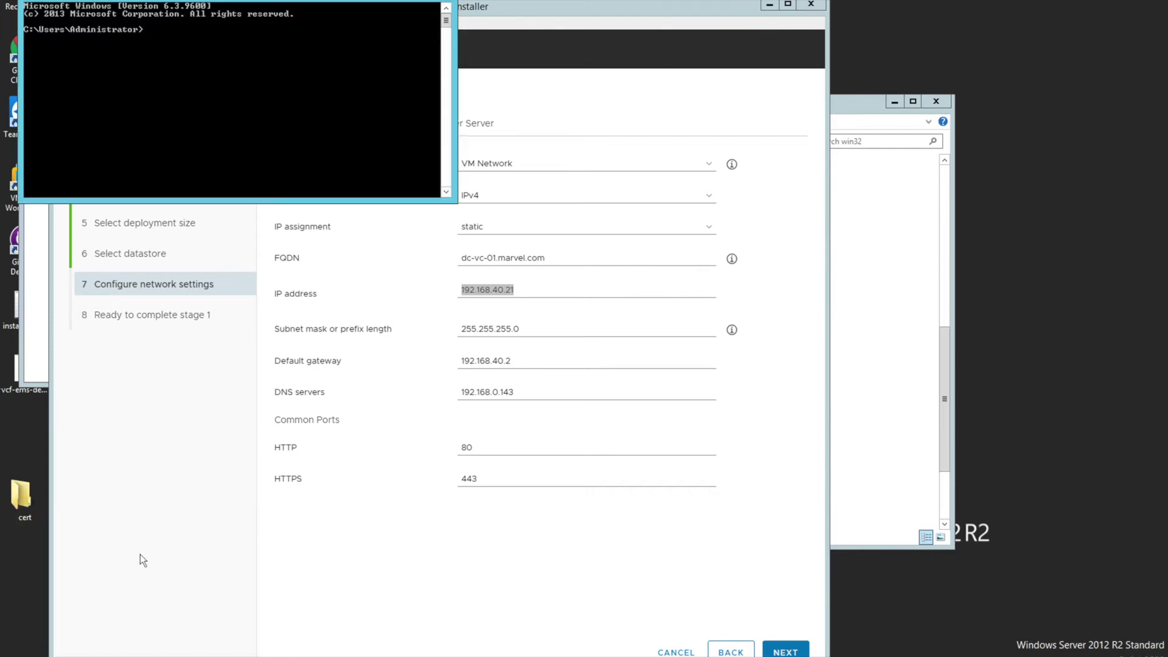
Resolve dc-vc-01 with nslookup to 192.168.0.149, then start clearing the installer's wrong IP address
{"action": "type", "text": "nslookup"}
{"action": "key", "text": "Return"}
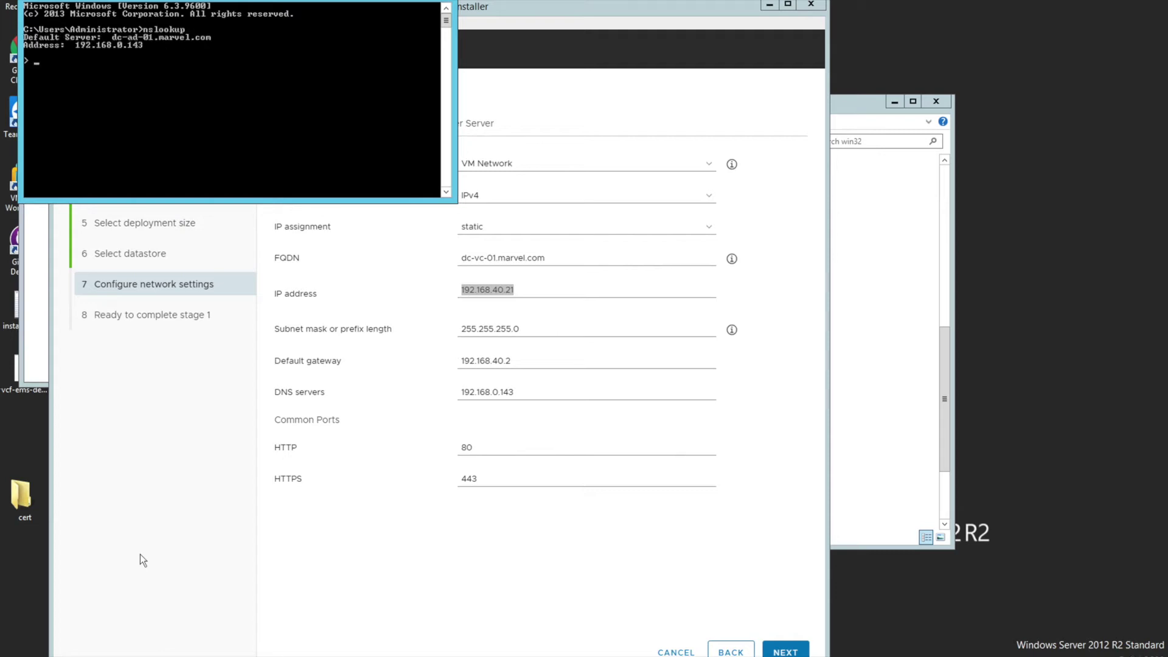
{"action": "type", "text": "dc-vc-01"}
{"action": "key", "text": "Return"}
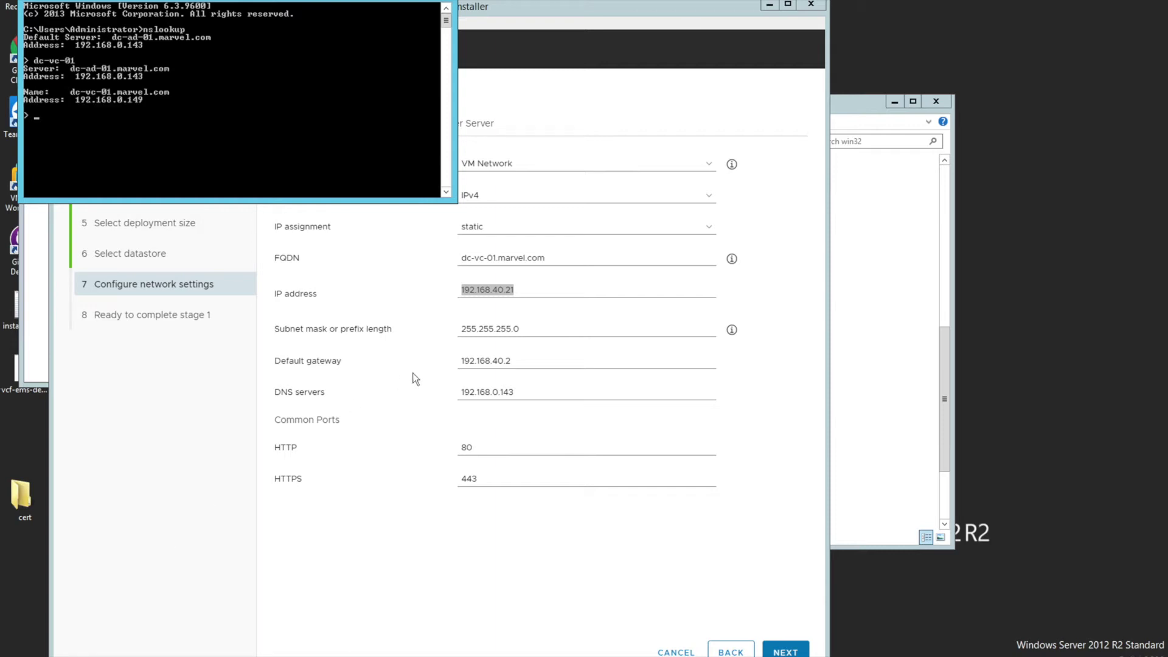
{"action": "left_click", "coordinate": [525, 295]}
{"action": "key", "text": "BackSpace"}
{"action": "key", "text": "BackSpace"}
{"action": "key", "text": "BackSpace"}
{"action": "key", "text": "BackSpace"}
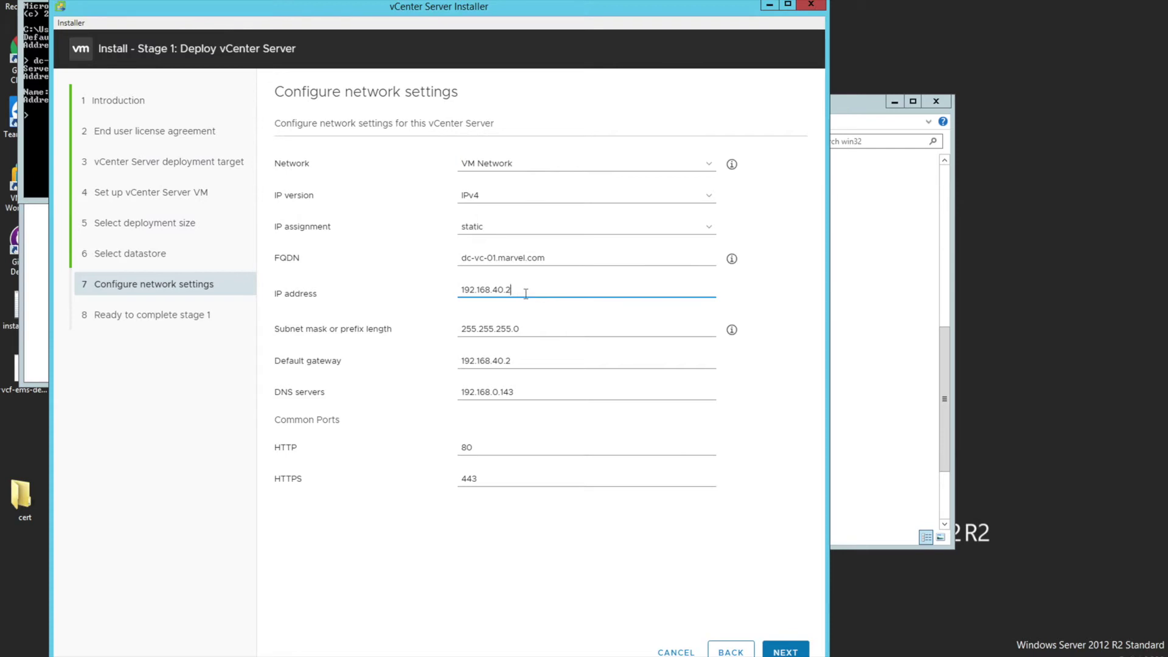
Set IP address 192.168.0.149 and default gateway 192.168.0.1, then advance to the stage 1 review
{"action": "type", "text": "0"}
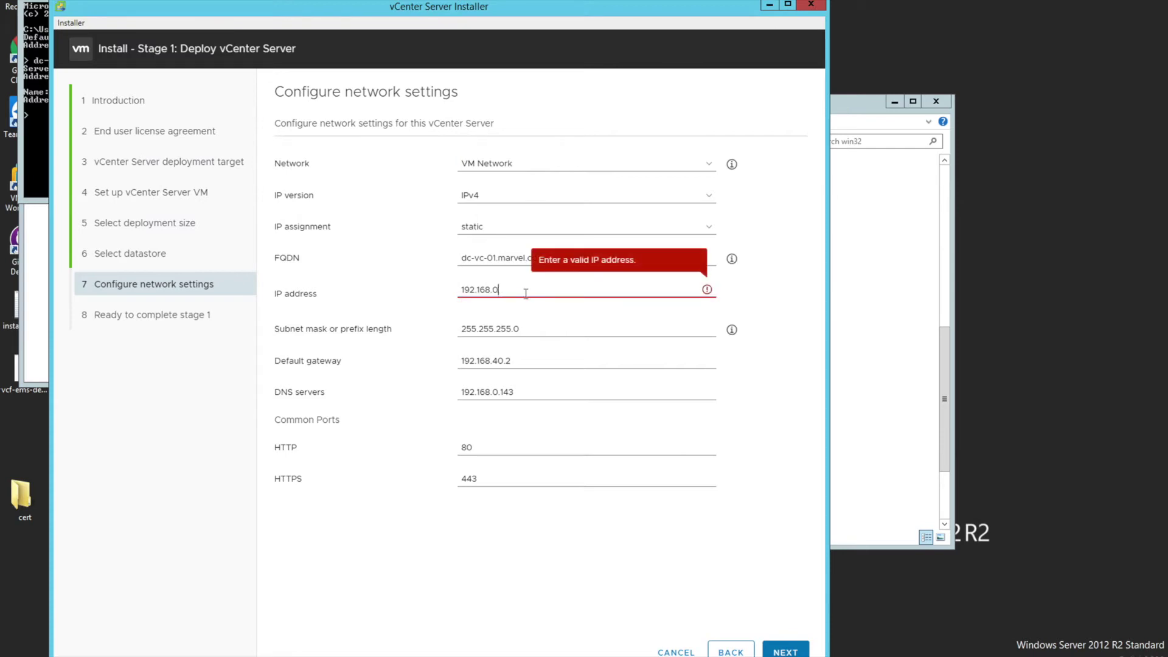
{"action": "type", "text": ".149"}
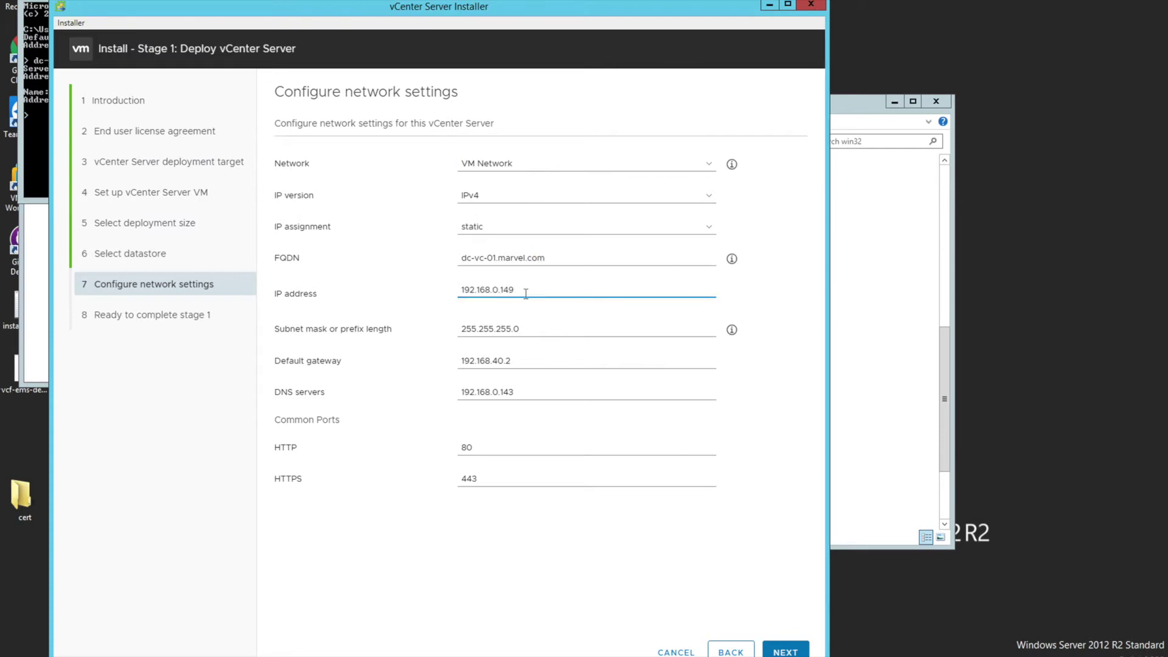
{"action": "key", "text": "Tab"}
{"action": "key", "text": "Tab"}
{"action": "key", "text": "End"}
{"action": "key", "text": "BackSpace"}
{"action": "key", "text": "BackSpace"}
{"action": "key", "text": "BackSpace"}
{"action": "key", "text": "BackSpace"}
{"action": "type", "text": "0.1"}
{"action": "key", "text": "Tab"}
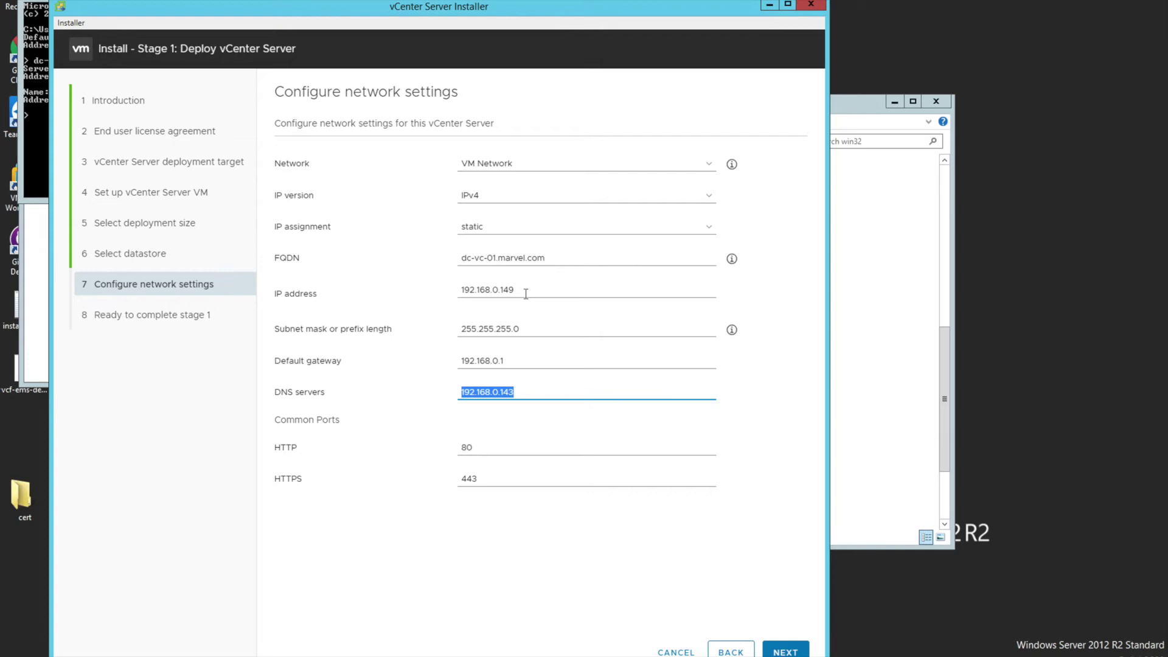
{"action": "left_click", "coordinate": [567, 546]}
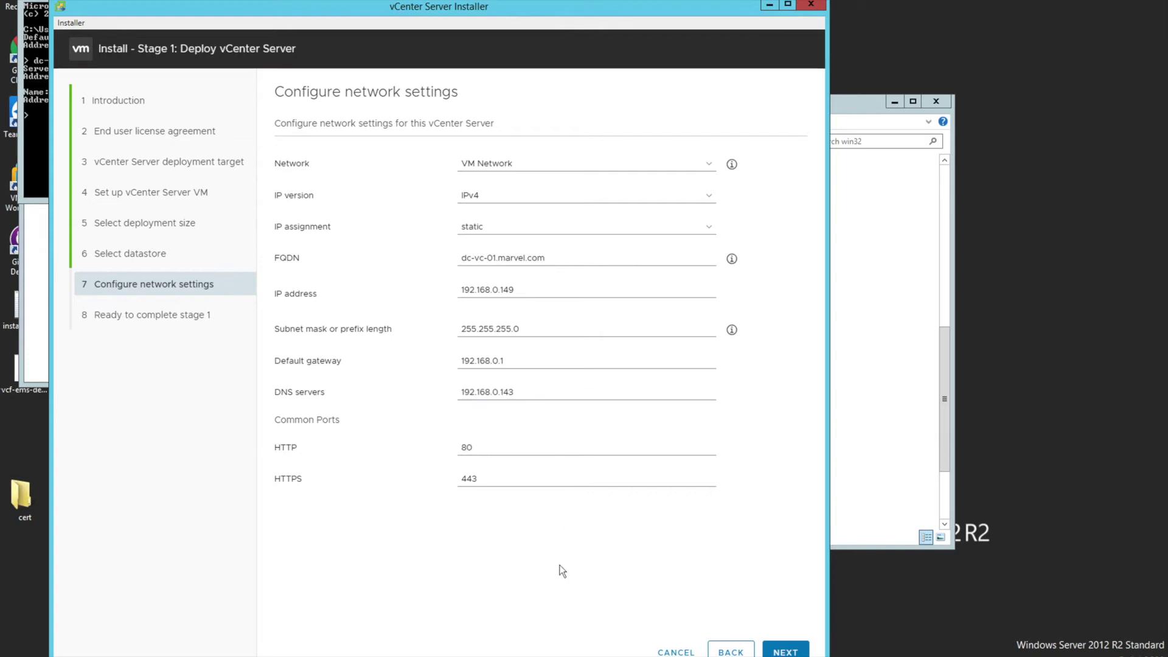
{"action": "left_click", "coordinate": [784, 653]}
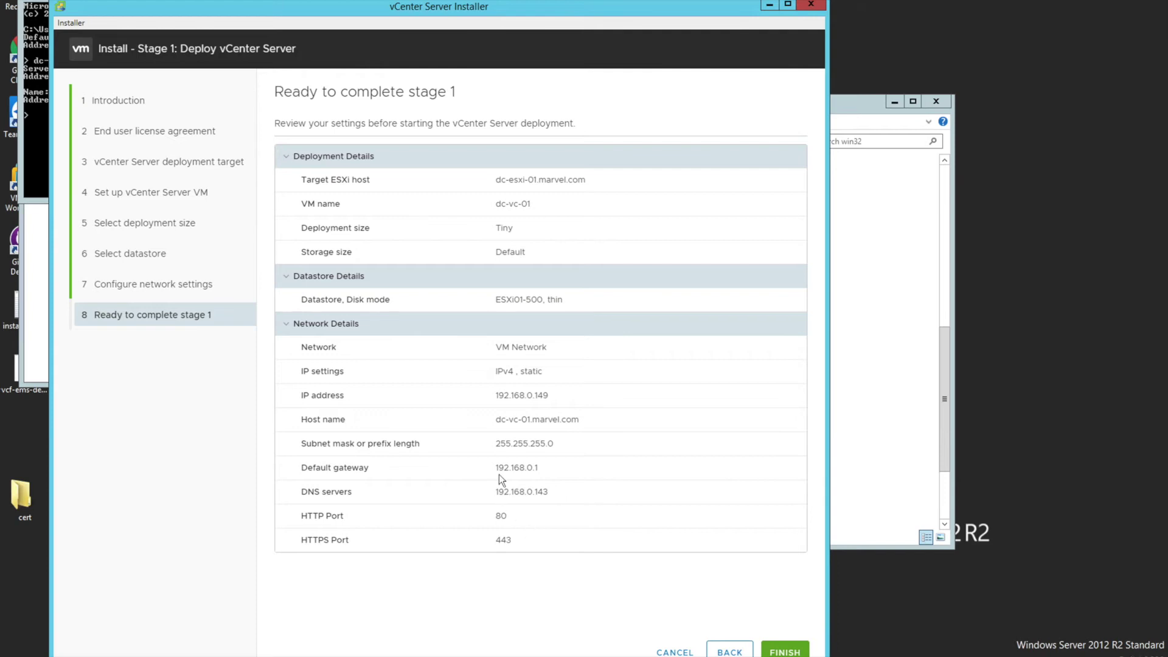
Finish the review to deploy the Tiny dc-vc-01 appliance on datastore ESXi01-500
{"action": "left_click", "coordinate": [785, 651]}
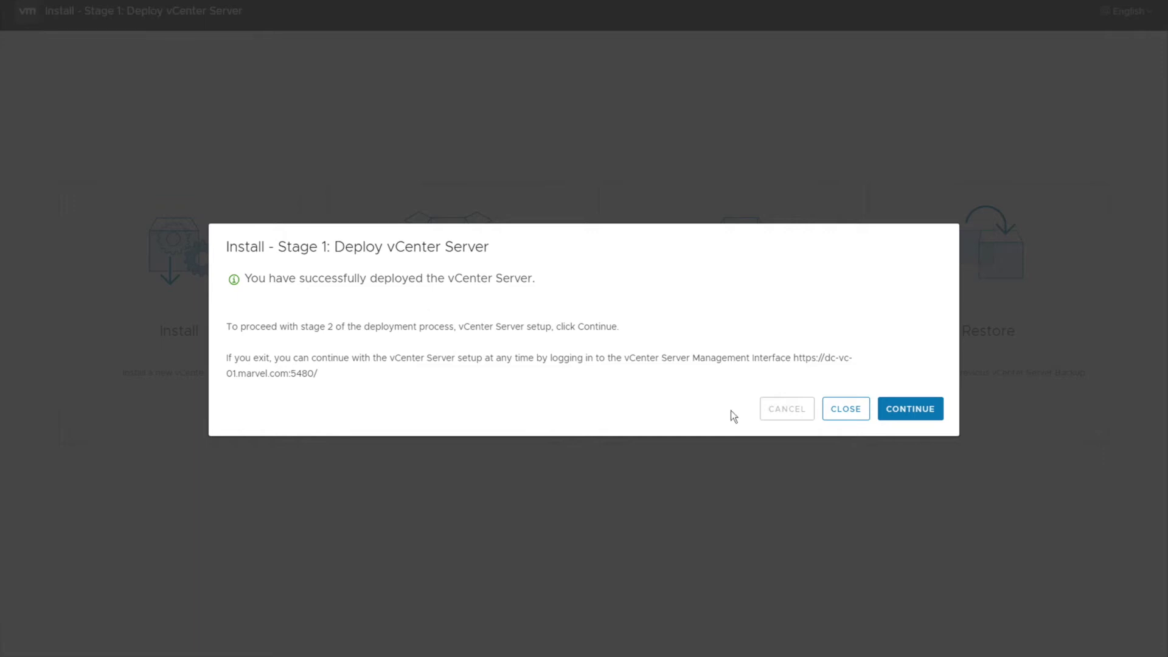
Continue into stage 2, set SSH access to Enabled, and advance past the appliance configuration
{"action": "left_click", "coordinate": [913, 410]}
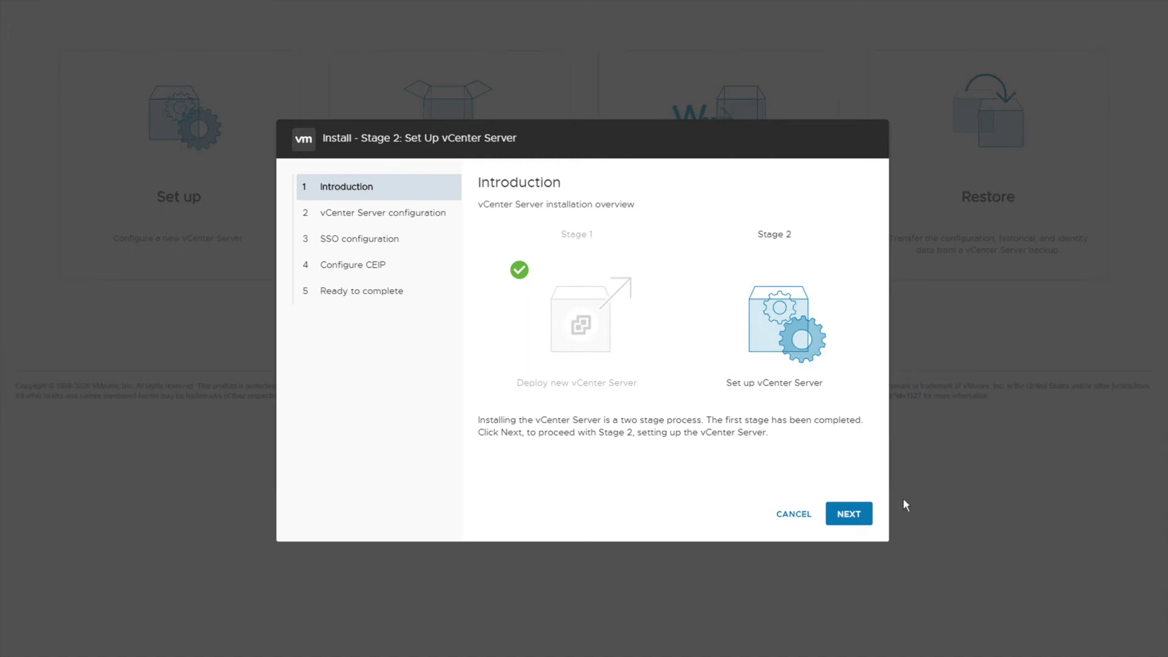
{"action": "left_click", "coordinate": [849, 514]}
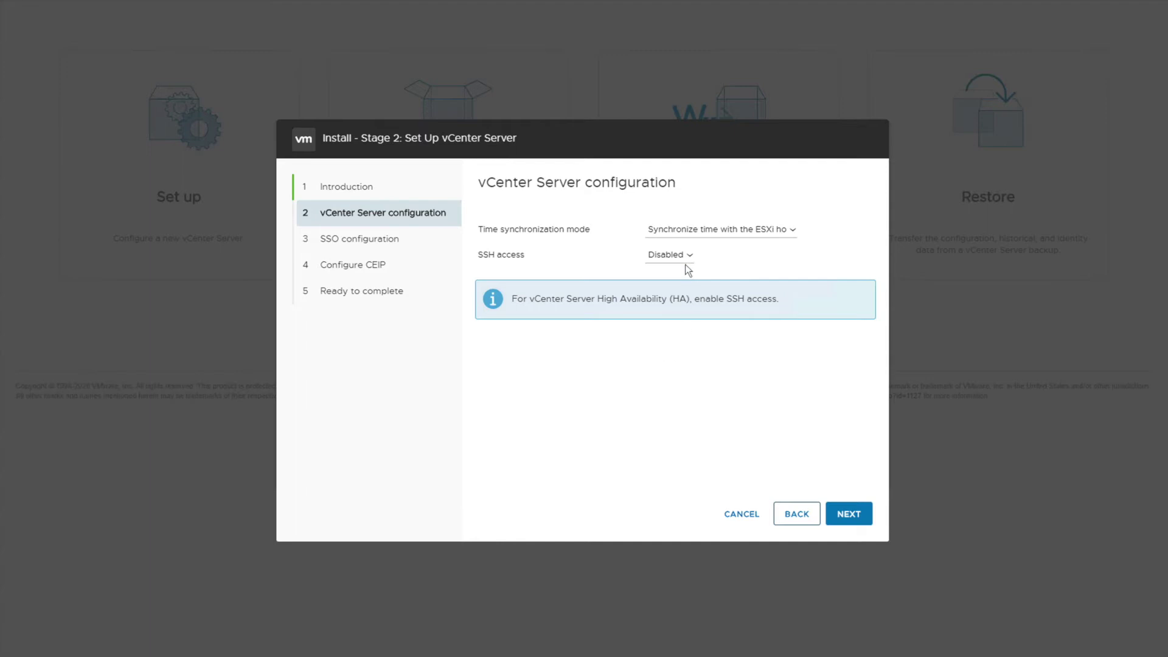
{"action": "left_click", "coordinate": [685, 260]}
{"action": "left_click", "coordinate": [670, 280]}
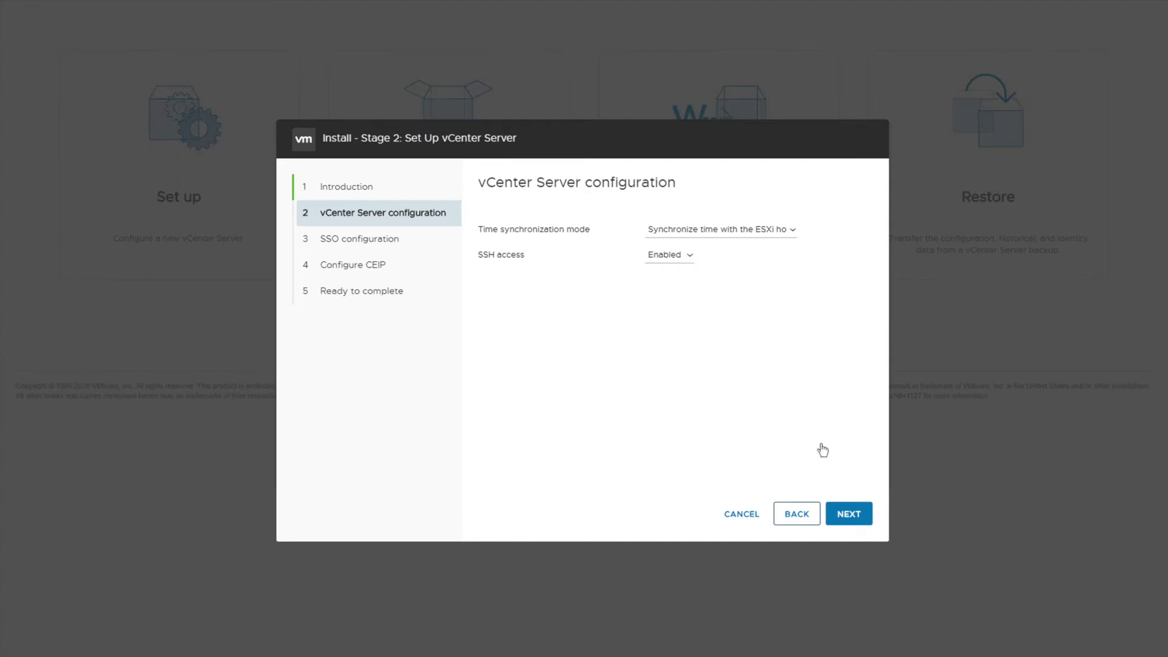
{"action": "left_click", "coordinate": [846, 516]}
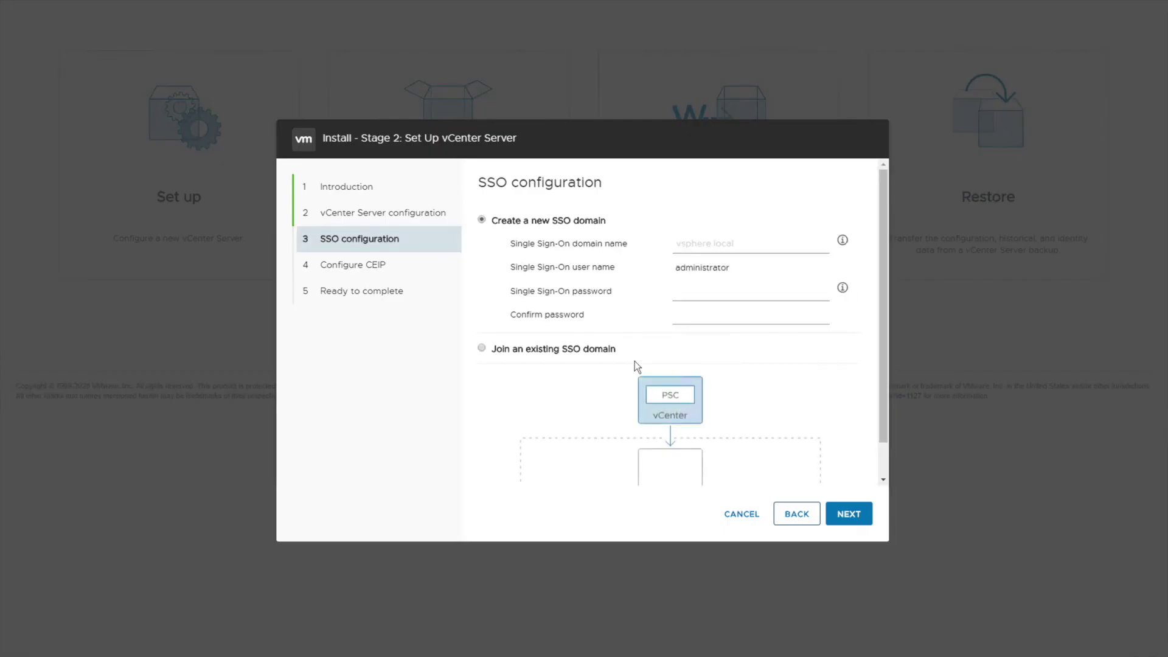
Name the new SSO domain marvel.local and paste the administrator password from Notepad into both fields
{"action": "type", "text": "marvel.local"}
{"action": "key", "text": "Tab"}
{"action": "type", "text": "V"}
{"action": "key", "text": "alt+Tab"}
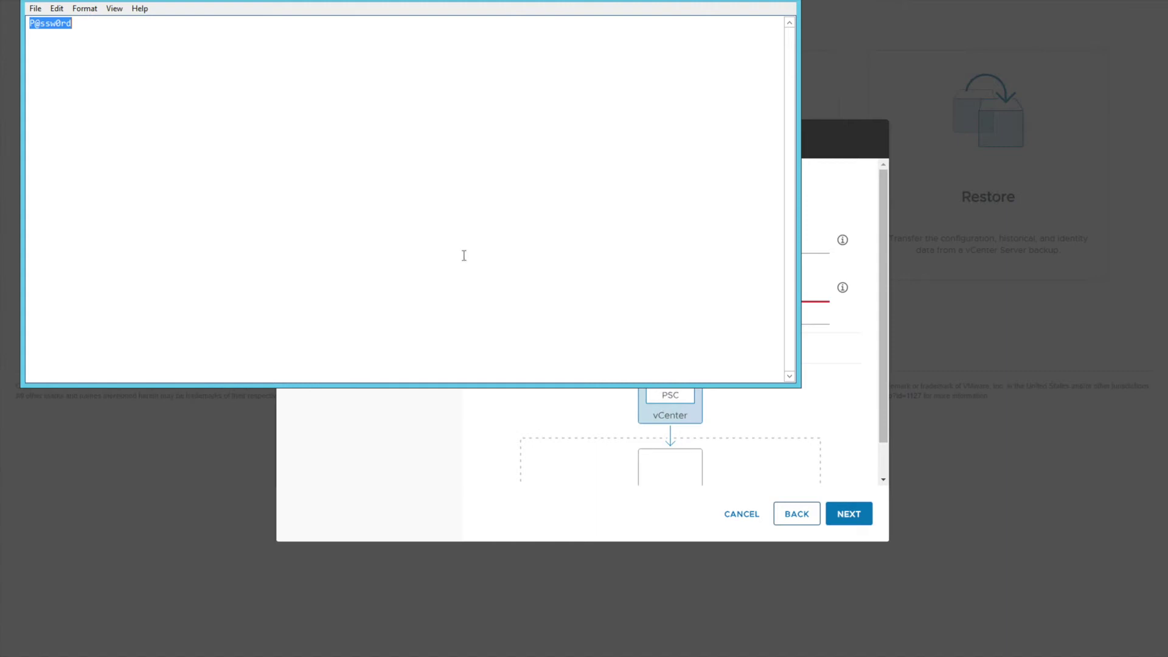
{"action": "left_click", "coordinate": [521, 435]}
{"action": "left_click", "coordinate": [698, 295]}
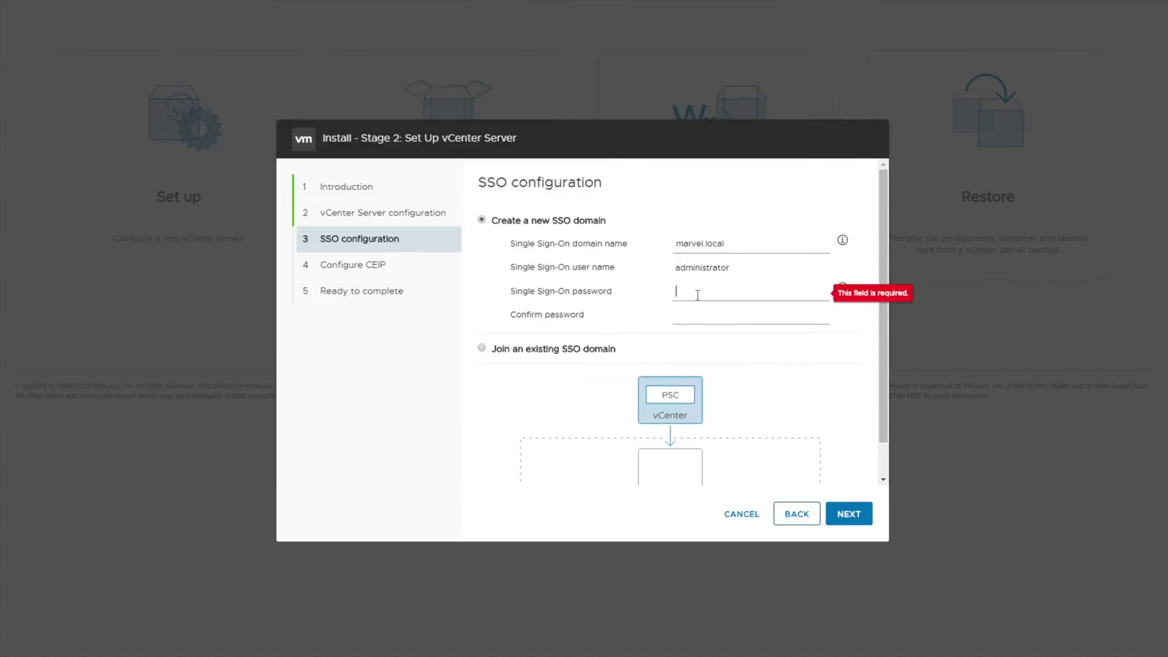
{"action": "key", "text": "ctrl+v"}
{"action": "key", "text": "ctrl+v"}
{"action": "left_click", "coordinate": [848, 514]}
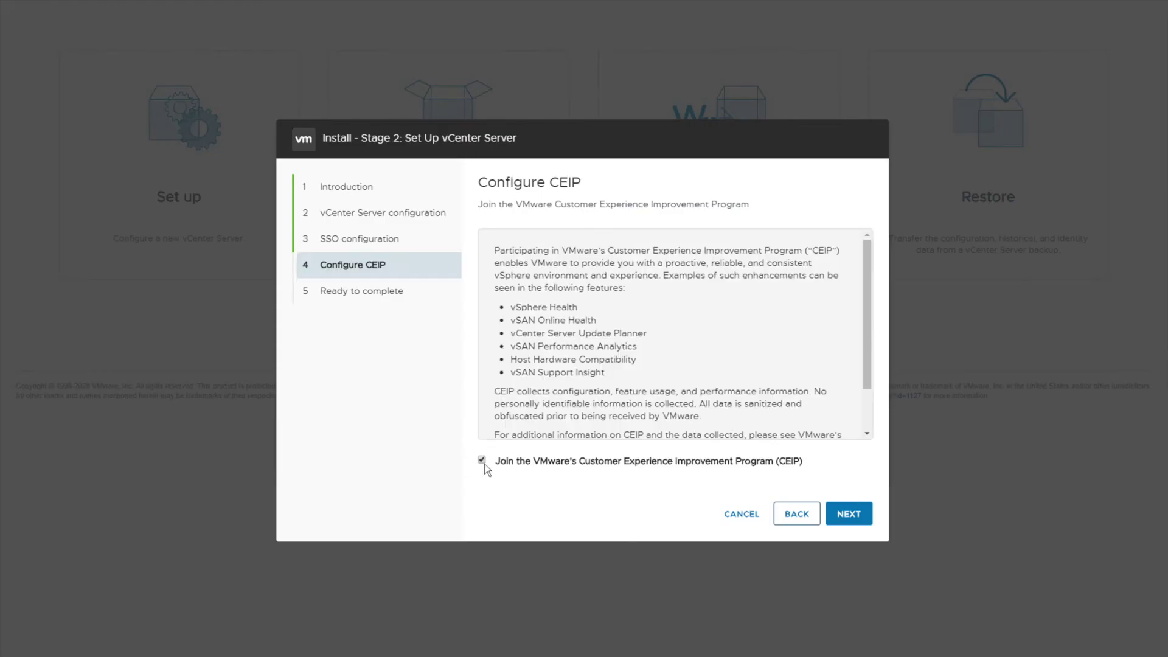
Opt out of the Customer Experience Improvement Program
{"action": "left_click", "coordinate": [483, 461]}
{"action": "scroll", "coordinate": [635, 360], "scroll_direction": "down", "scroll_amount": 1}
{"action": "scroll", "coordinate": [700, 389], "scroll_direction": "up", "scroll_amount": 1}
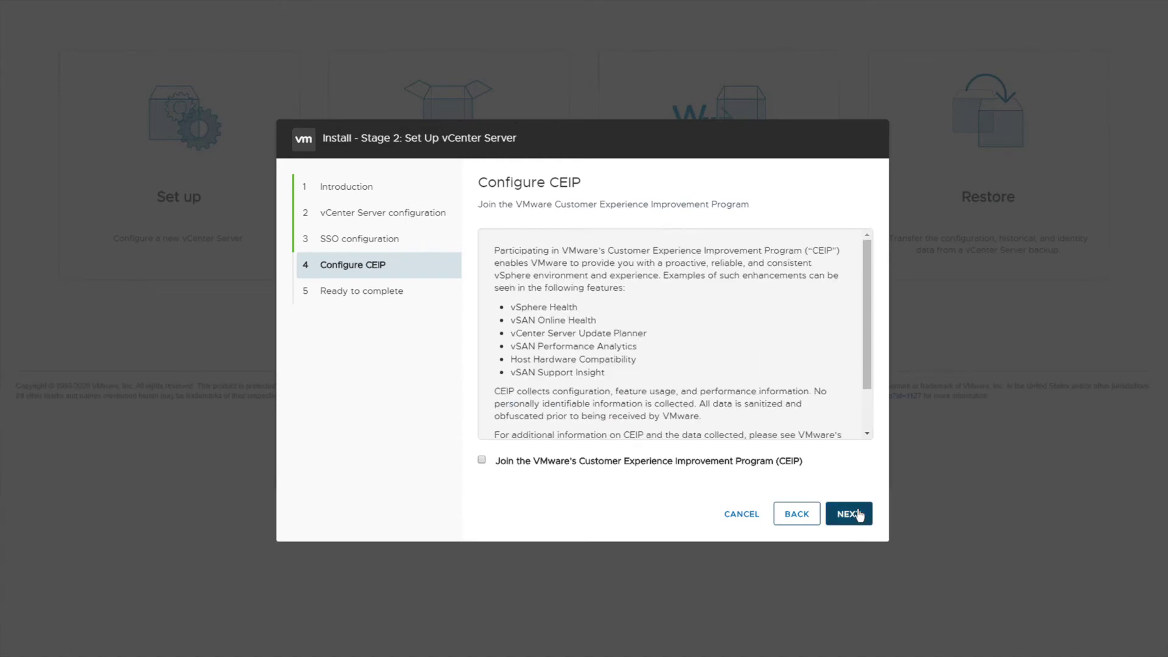
{"action": "left_click", "coordinate": [847, 513]}
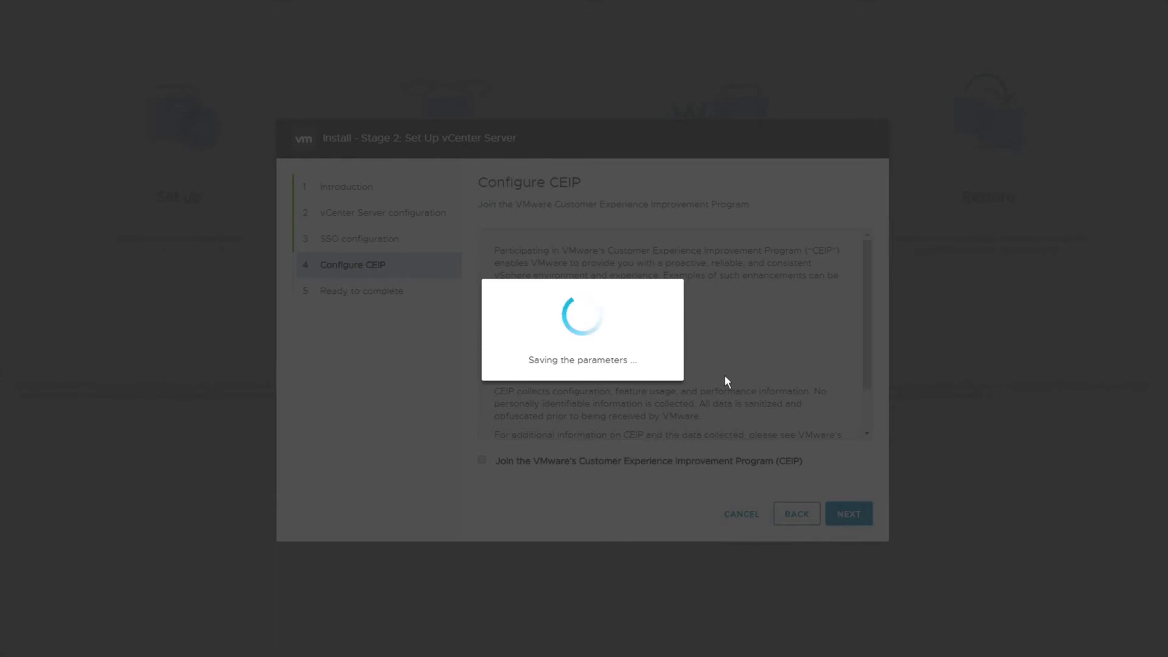
Review the stage 2 summary, finish, and confirm starting the vCenter configuration
{"action": "scroll", "coordinate": [680, 417], "scroll_direction": "down", "scroll_amount": 1}
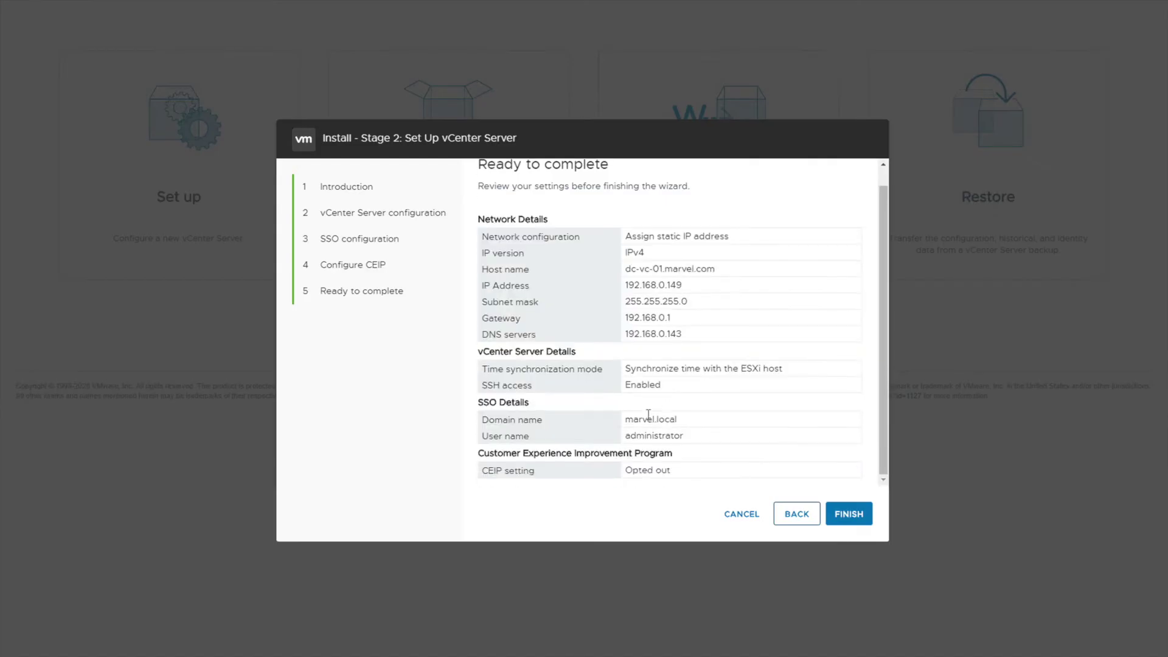
{"action": "scroll", "coordinate": [663, 305], "scroll_direction": "up", "scroll_amount": 1}
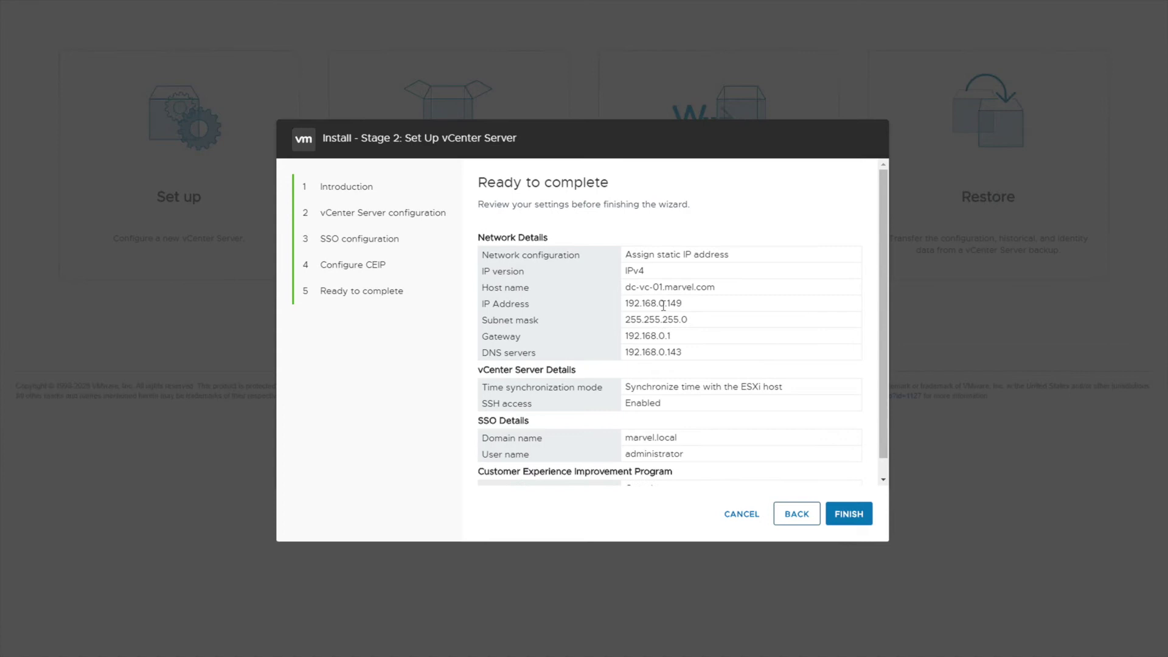
{"action": "scroll", "coordinate": [671, 405], "scroll_direction": "down", "scroll_amount": 1}
{"action": "left_click", "coordinate": [848, 514]}
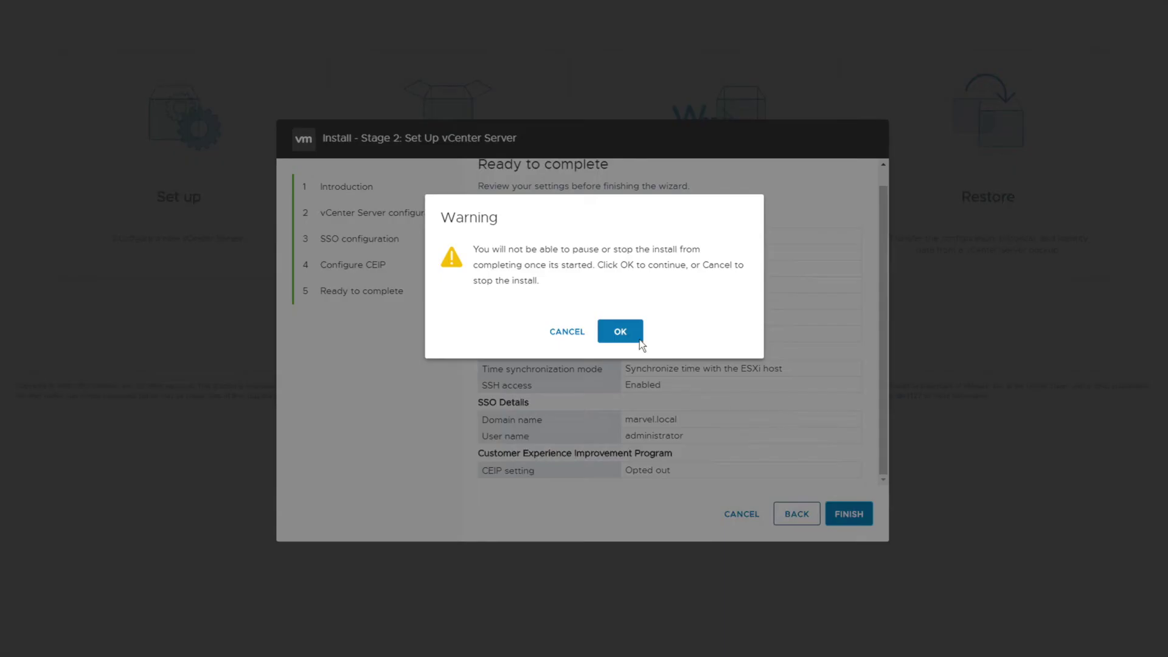
{"action": "left_click", "coordinate": [626, 337]}
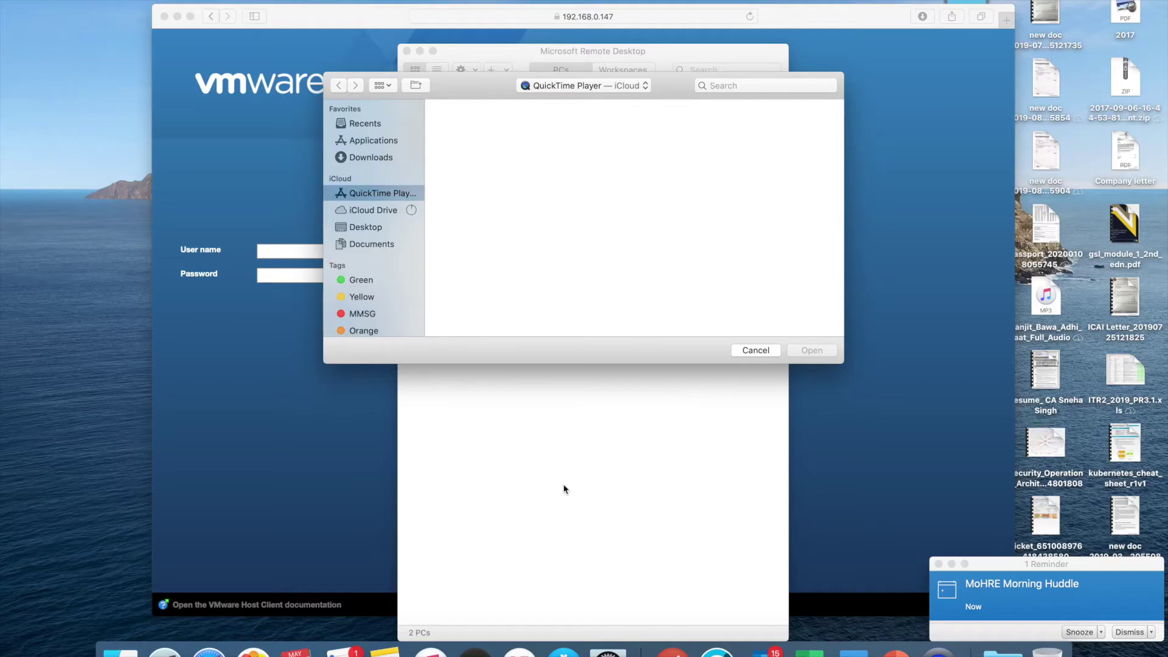
Open the vCenter Getting Started page and proceed past the dc-vc-01.marvel.com certificate warning
{"action": "key", "text": "ctrl+Right"}
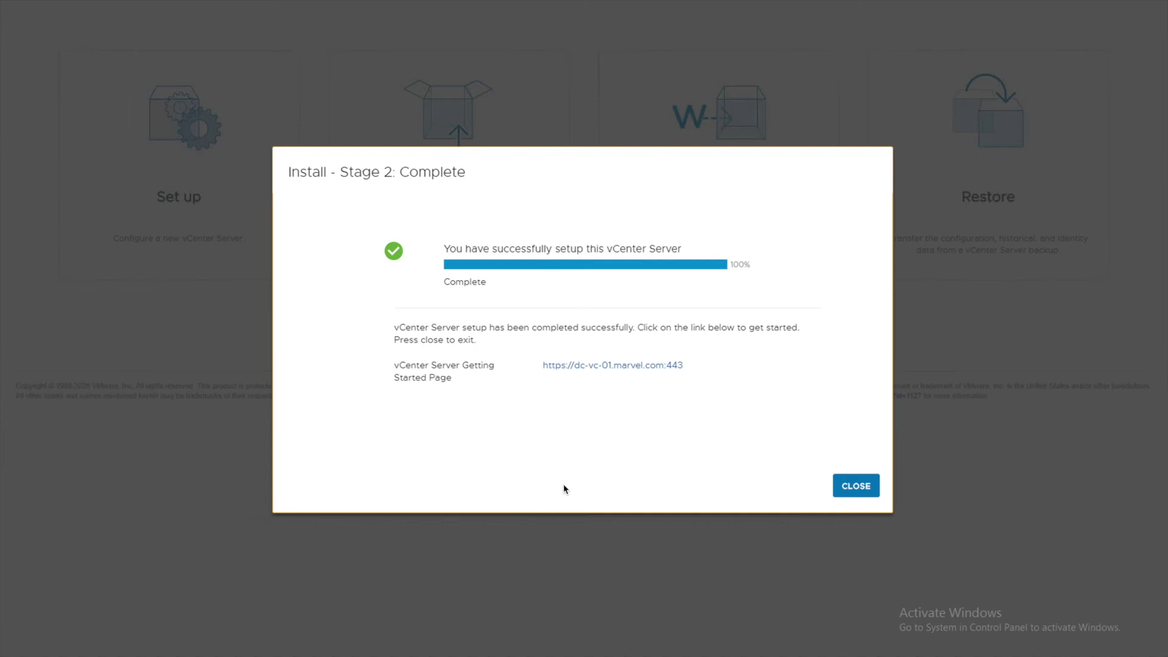
{"action": "left_click", "coordinate": [584, 366]}
{"action": "left_click", "coordinate": [418, 375]}
{"action": "left_click", "coordinate": [430, 476]}
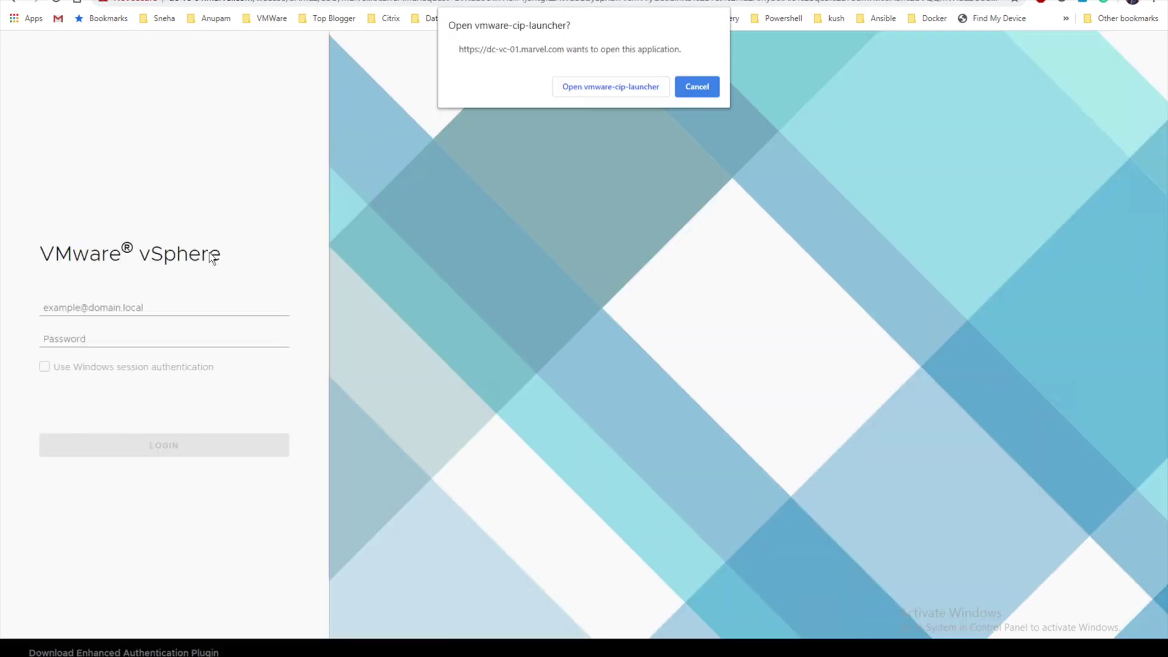
Allow the vmware-cip-launcher, then log in as administrator"marvel.local with the SSO password
{"action": "left_click", "coordinate": [621, 87]}
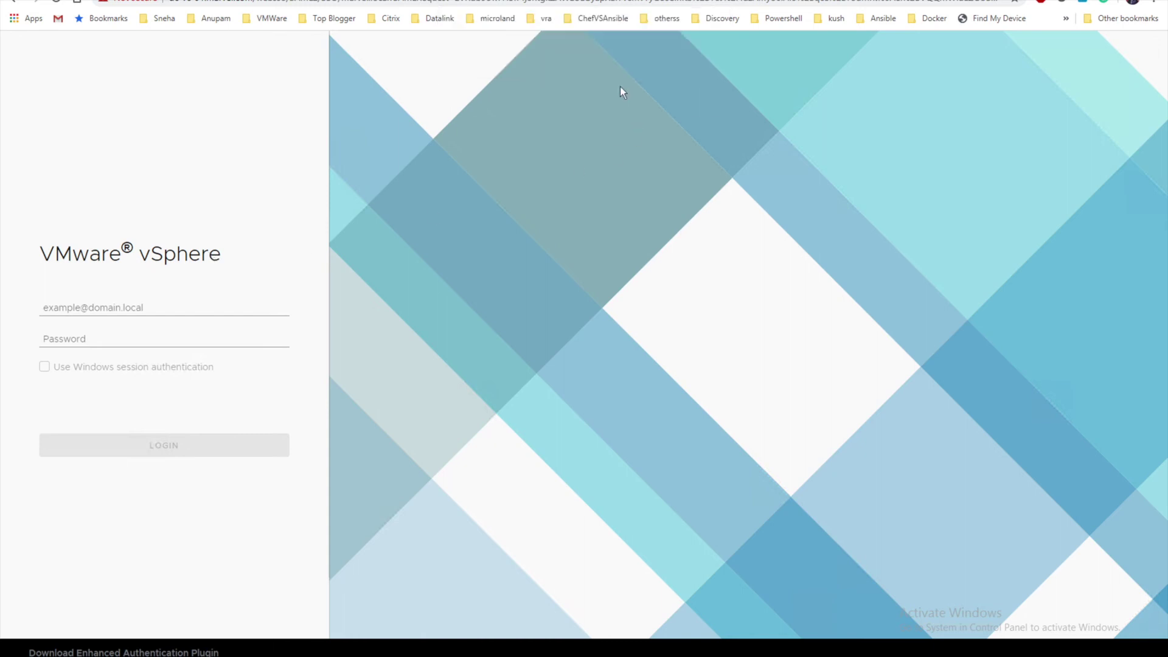
{"action": "left_click", "coordinate": [194, 308]}
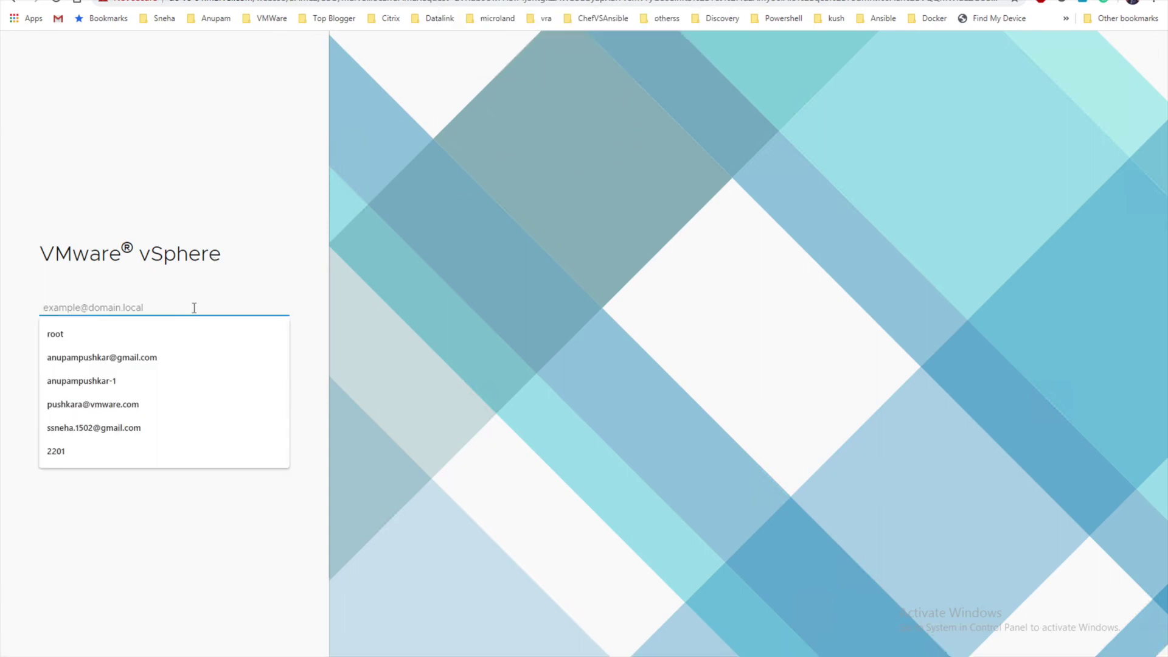
{"action": "type", "text": "adminis"}
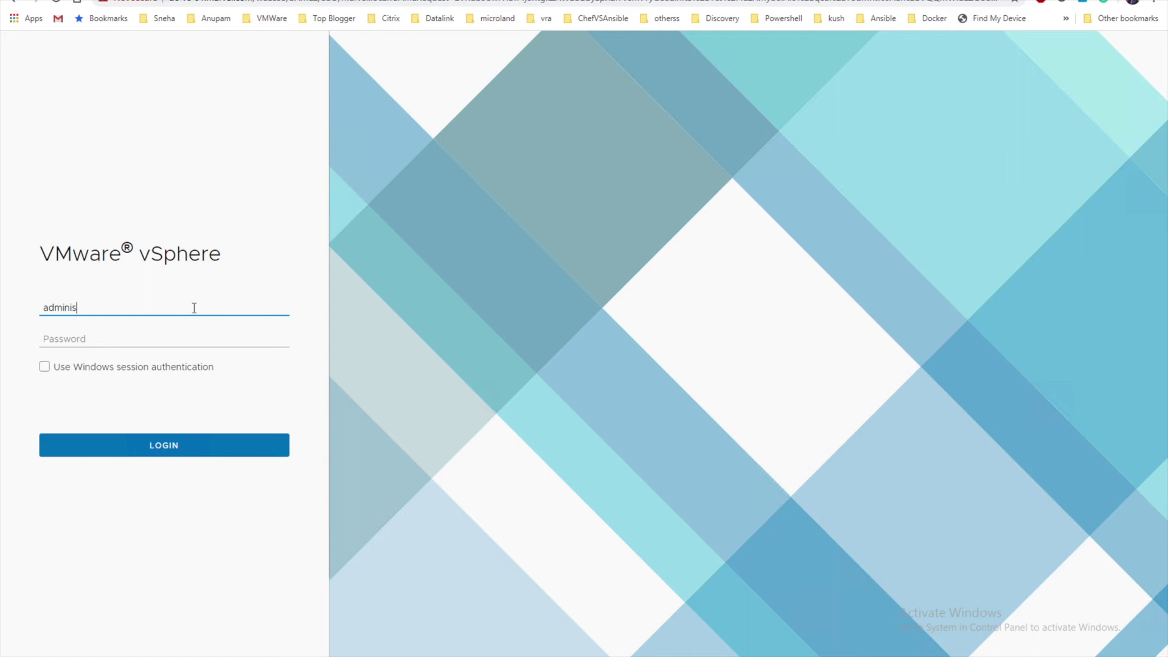
{"action": "type", "text": "trator"}
{"action": "key", "text": "Tab"}
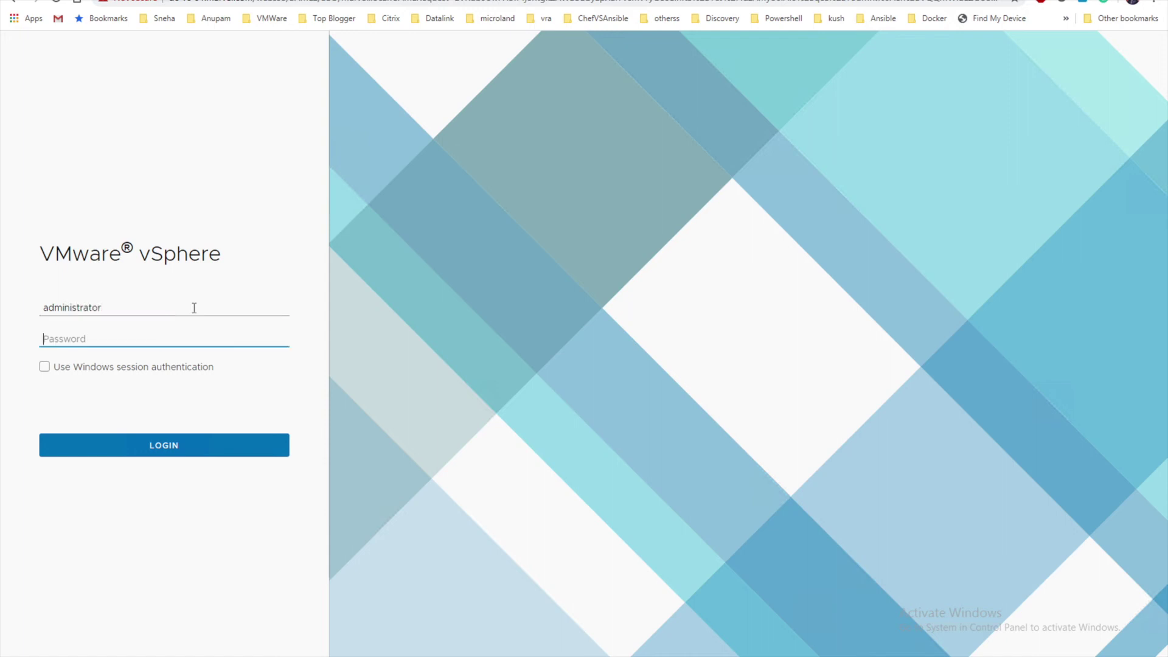
{"action": "key", "text": "shift+Tab"}
{"action": "left_click", "coordinate": [194, 307]}
{"action": "type", "text": "\"marve"}
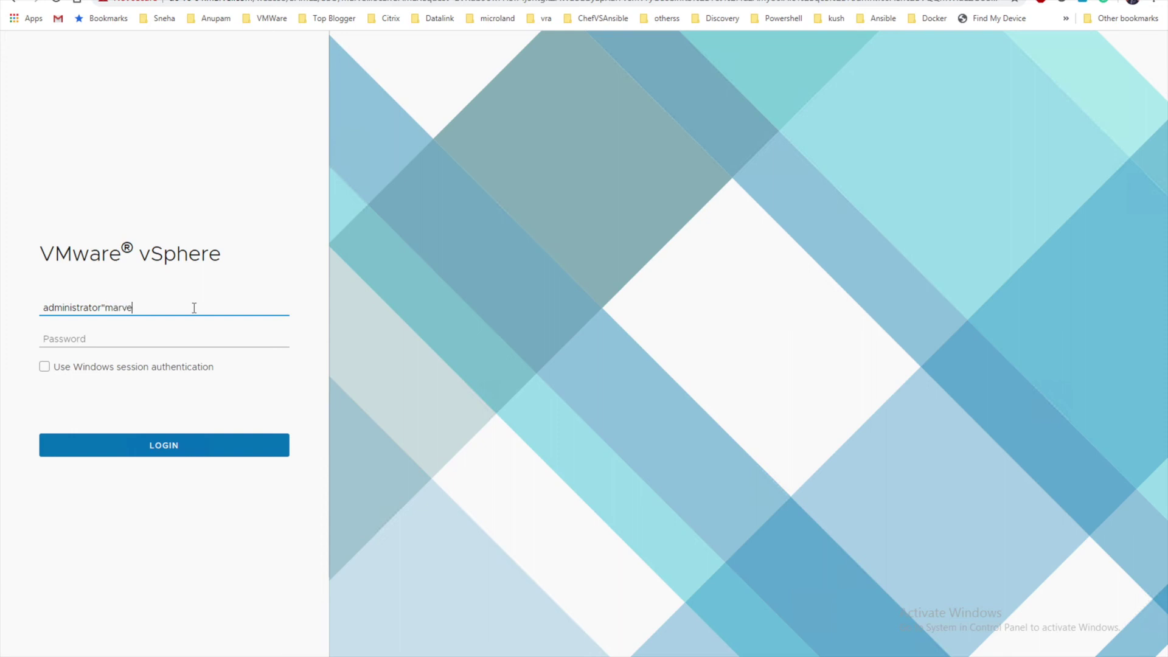
{"action": "type", "text": "l.local"}
{"action": "key", "text": "Tab"}
{"action": "type", "text": "••••••"}
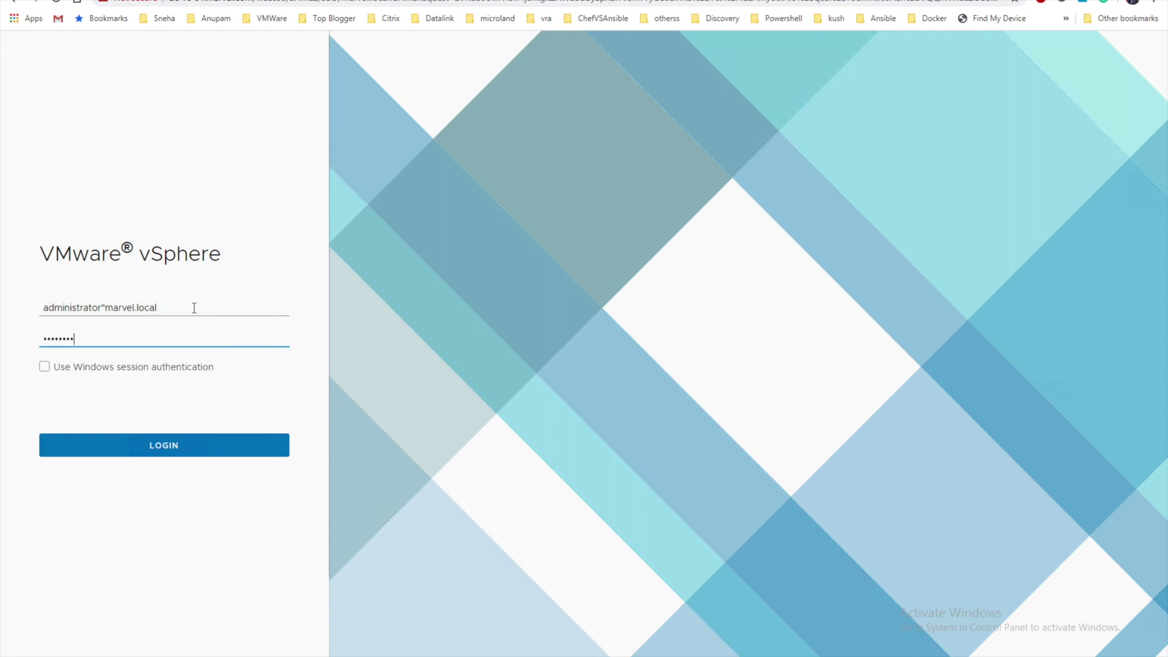
{"action": "type", "text": "••"}
{"action": "key", "text": "Return"}
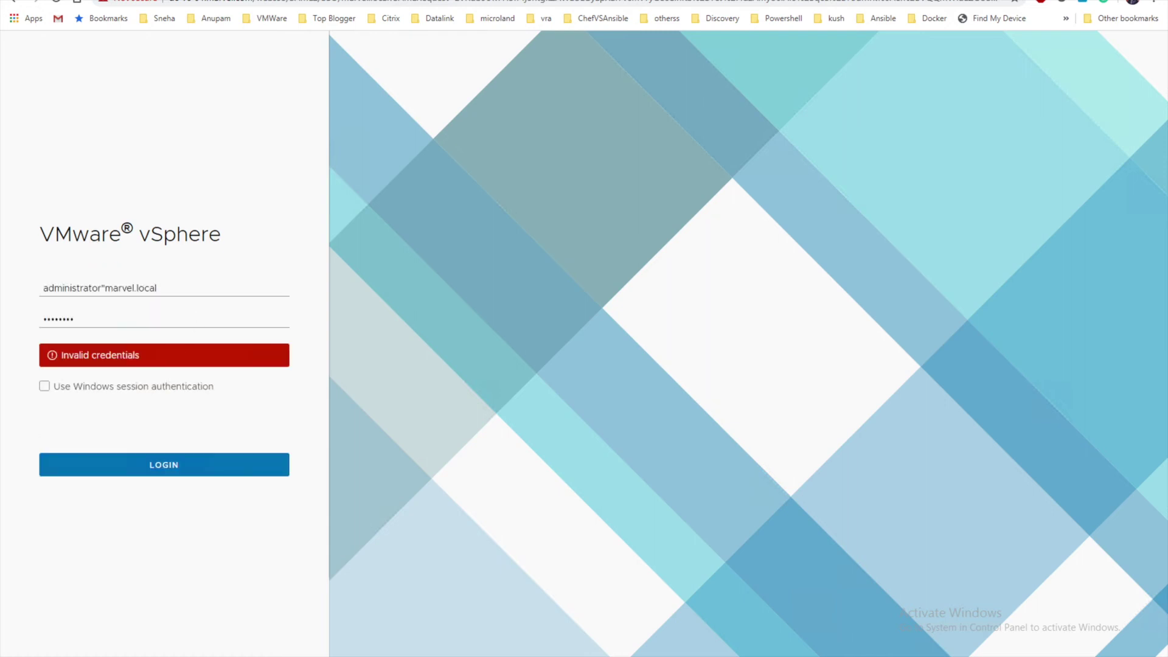
Replace the login password with the one copied from Notepad and retry signing in
{"action": "key", "text": "alt+Tab"}
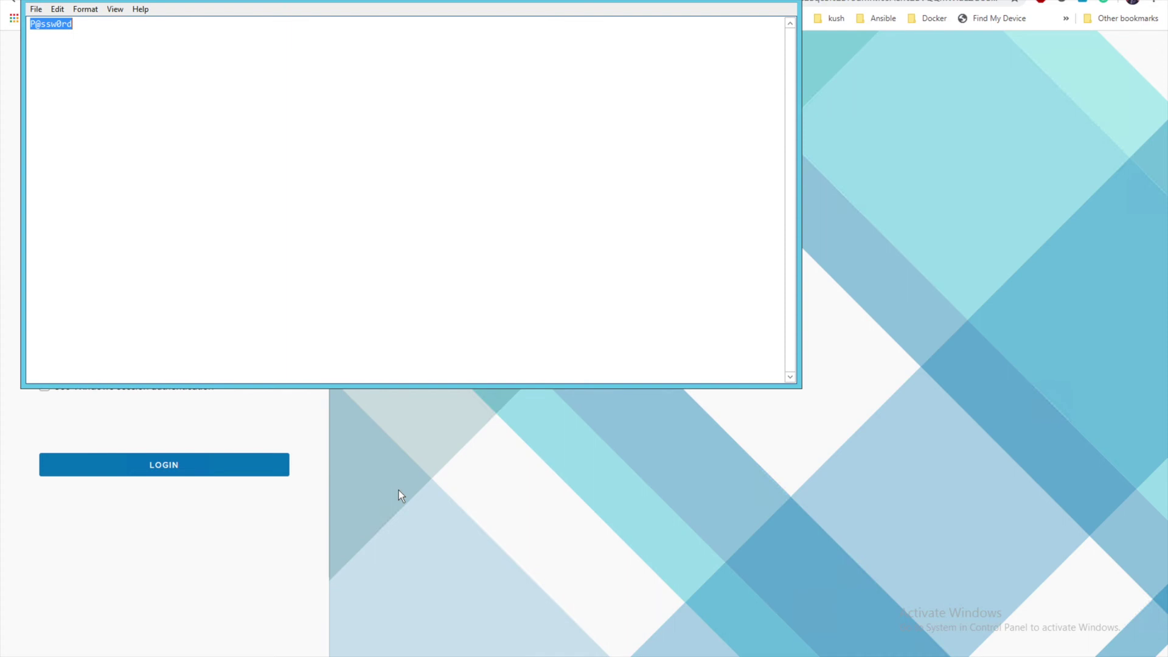
{"action": "left_click", "coordinate": [121, 632]}
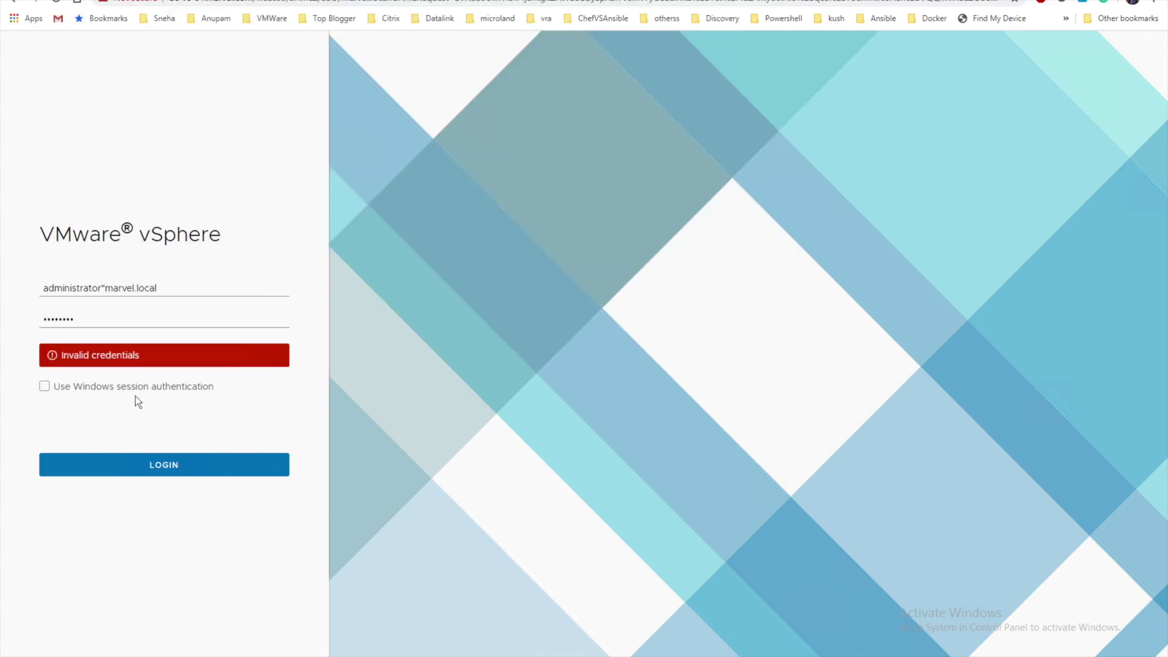
{"action": "double_click", "coordinate": [92, 324]}
{"action": "key", "text": "ctrl+v"}
{"action": "key", "text": "Return"}
{"action": "left_click", "coordinate": [105, 287]}
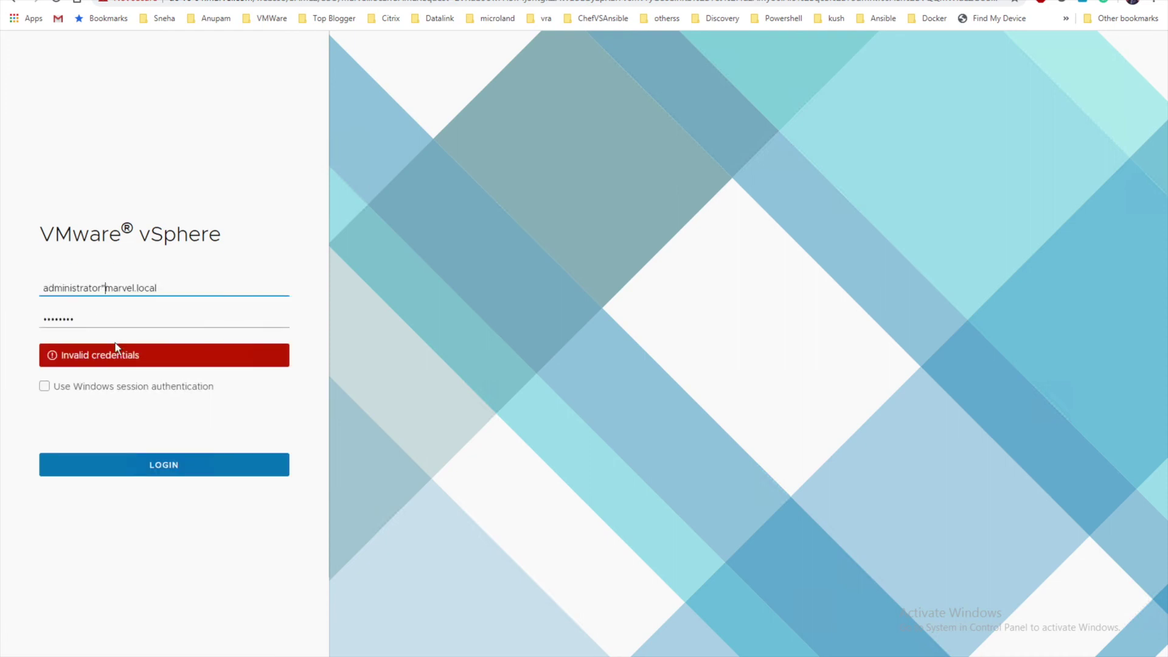
{"action": "key", "text": "BackSpace"}
{"action": "type", "text": "@"}
{"action": "left_click", "coordinate": [135, 349]}
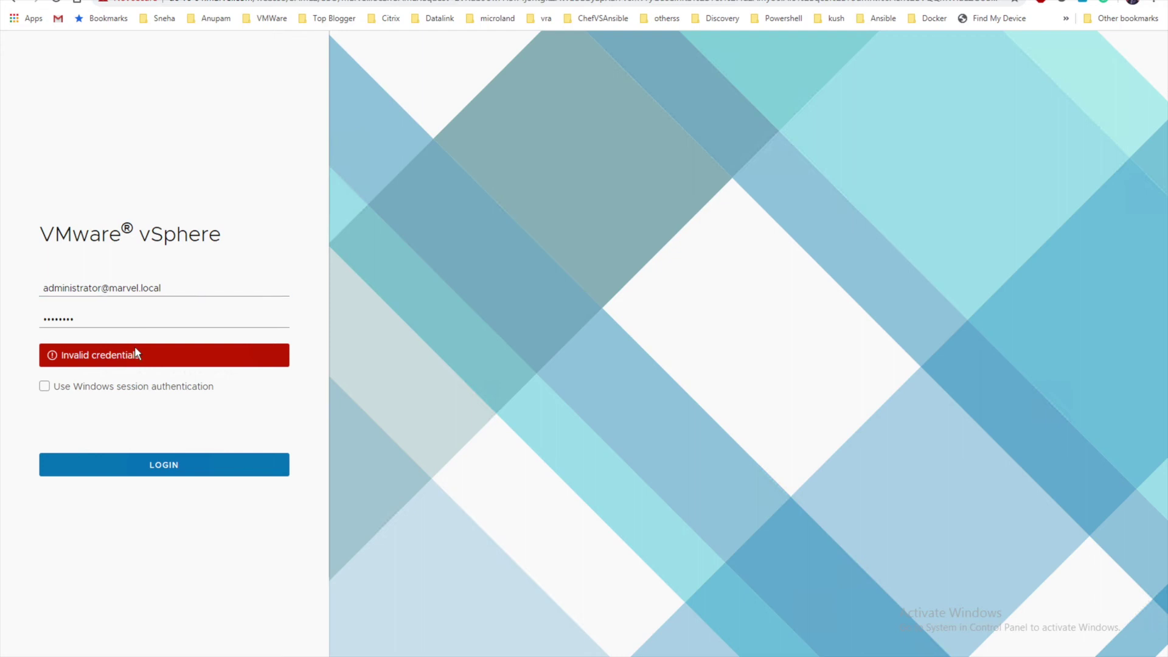
{"action": "left_click", "coordinate": [141, 465]}
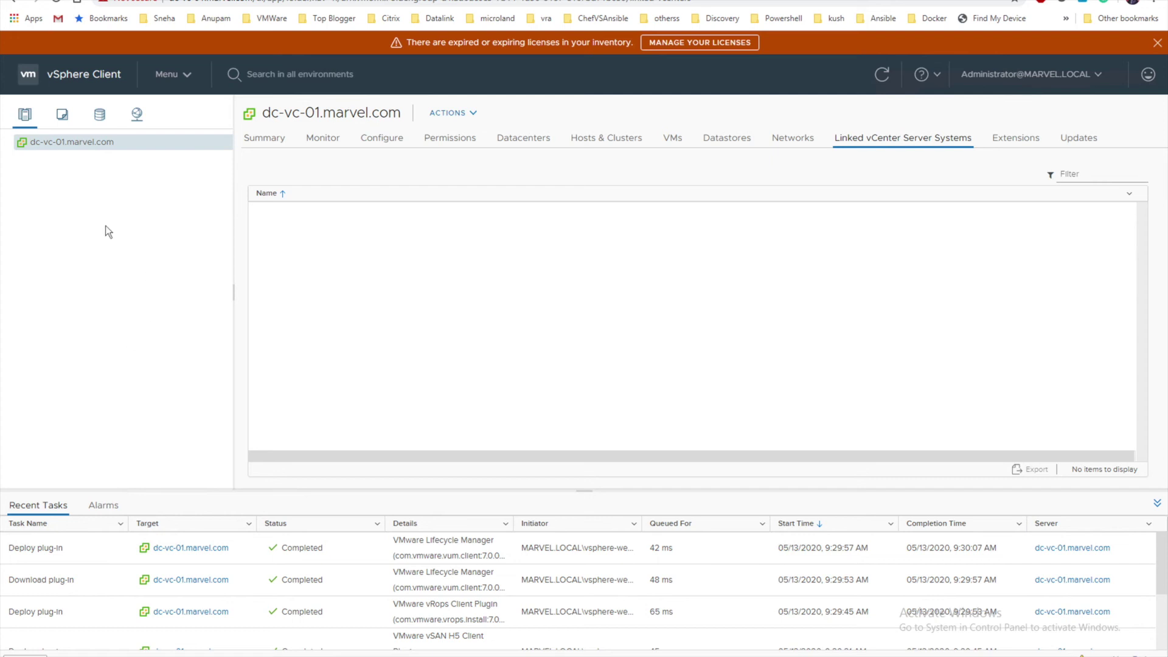
Create a new datacenter named Dubai under the vCenter server
{"action": "right_click", "coordinate": [72, 149]}
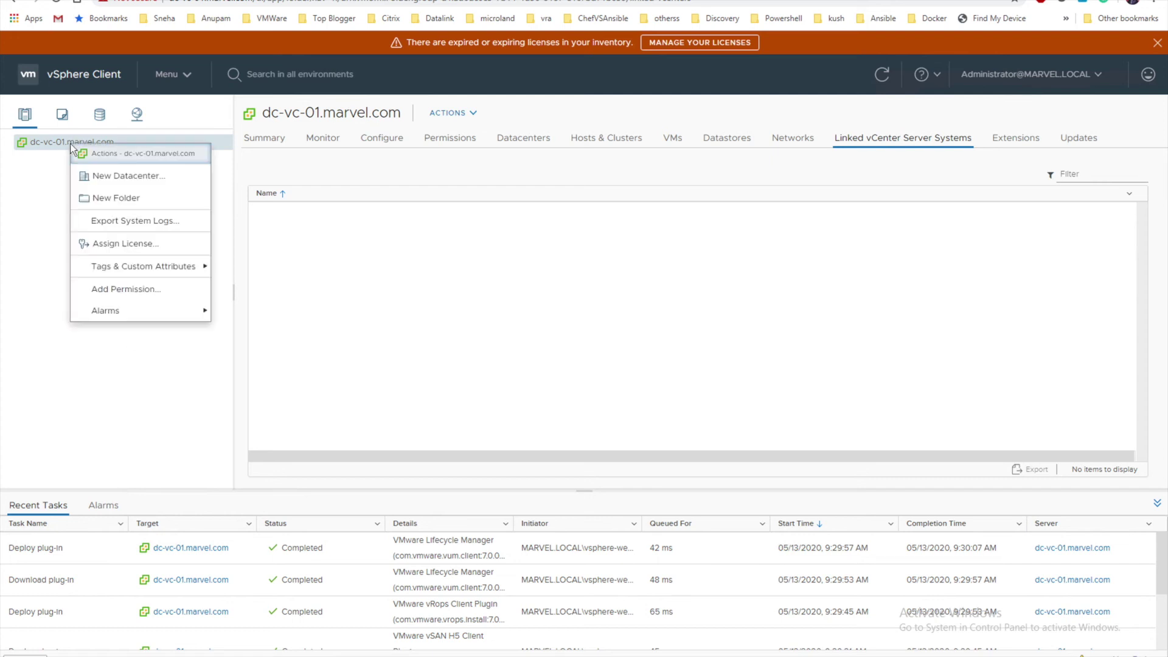
{"action": "left_click", "coordinate": [142, 176]}
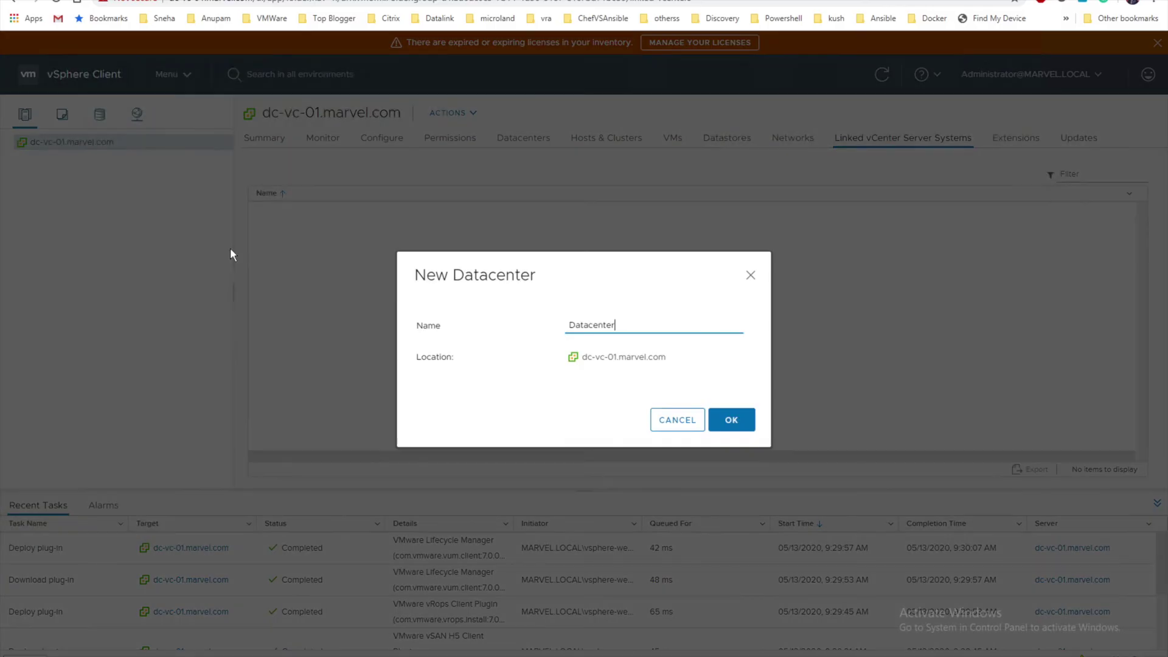
{"action": "left_click_drag", "start_coordinate": [631, 331], "coordinate": [493, 335]}
{"action": "type", "text": "Dubai"}
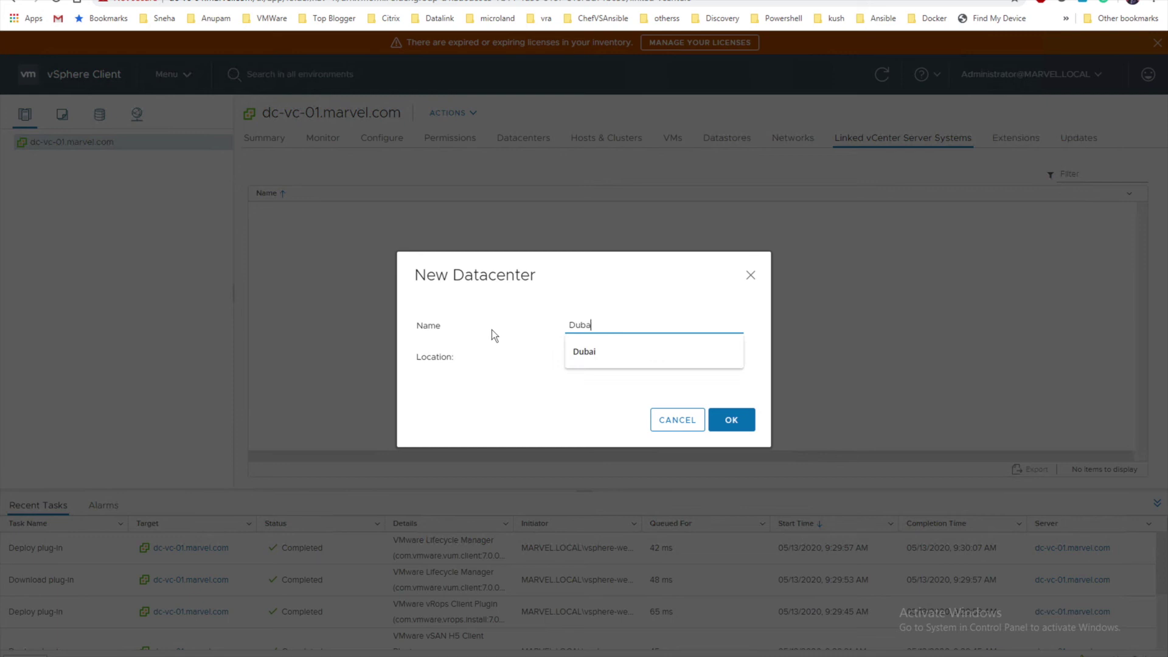
{"action": "left_click", "coordinate": [736, 425]}
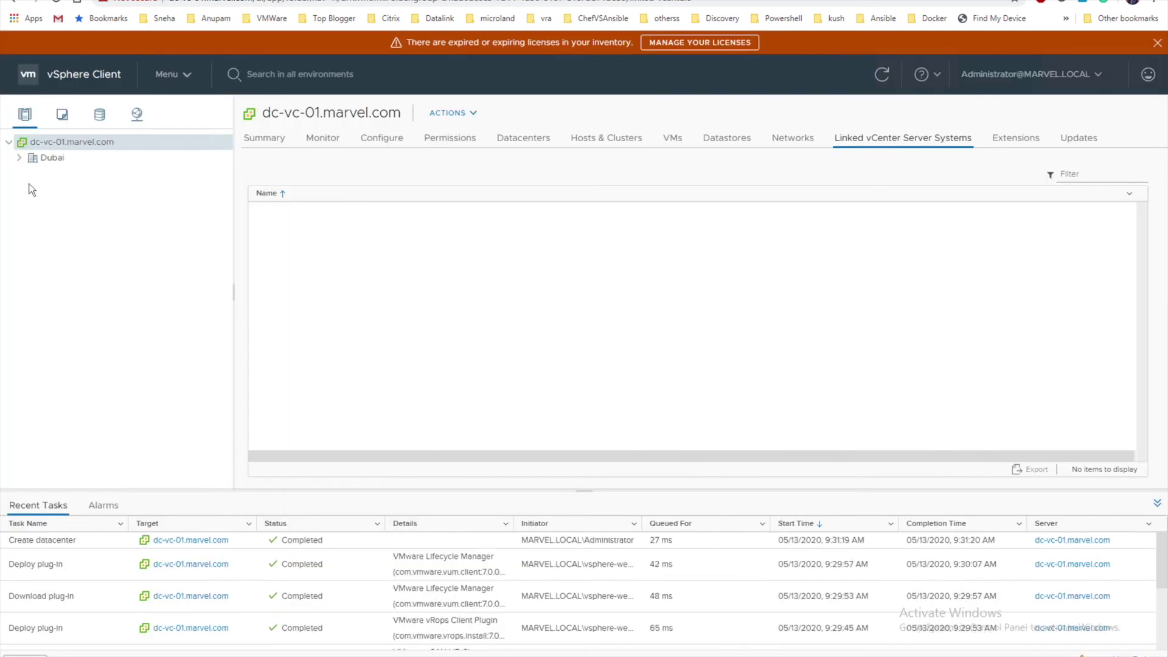
Create a new cluster named Infra inside the Dubai datacenter
{"action": "left_click", "coordinate": [51, 158]}
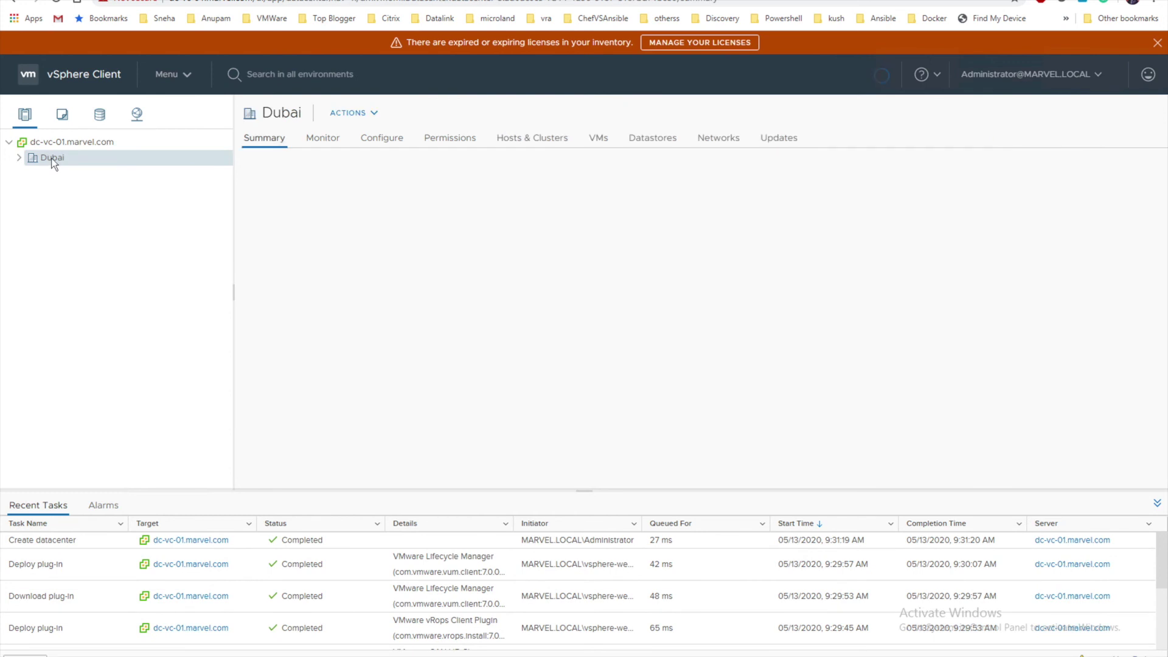
{"action": "right_click", "coordinate": [56, 161]}
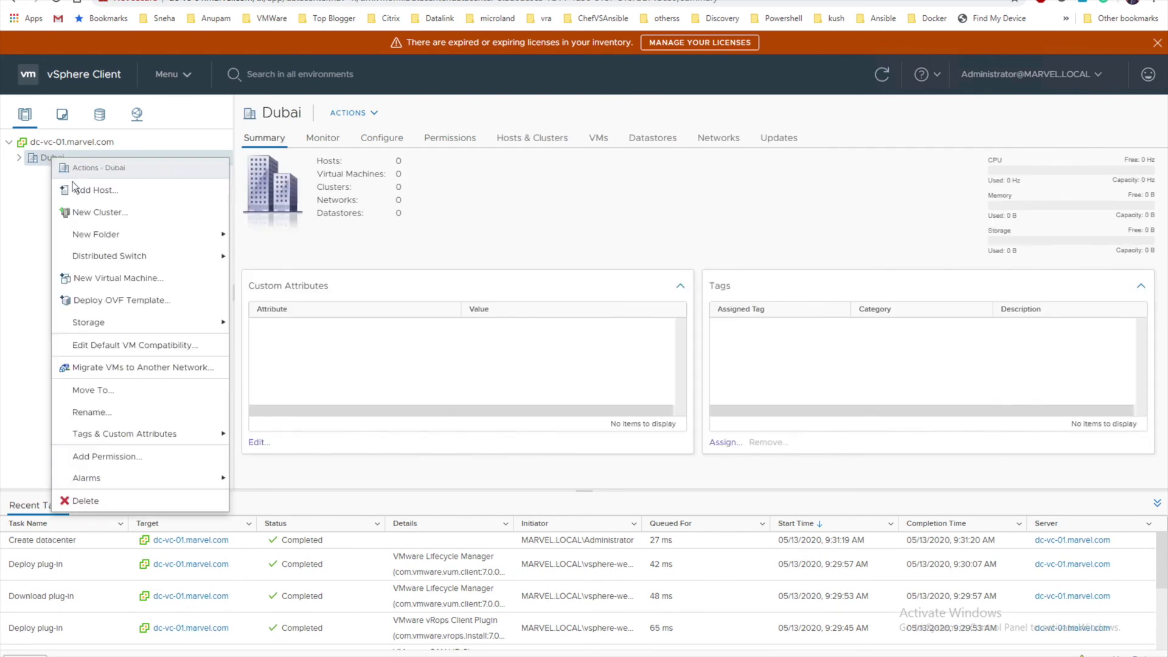
{"action": "left_click", "coordinate": [93, 213]}
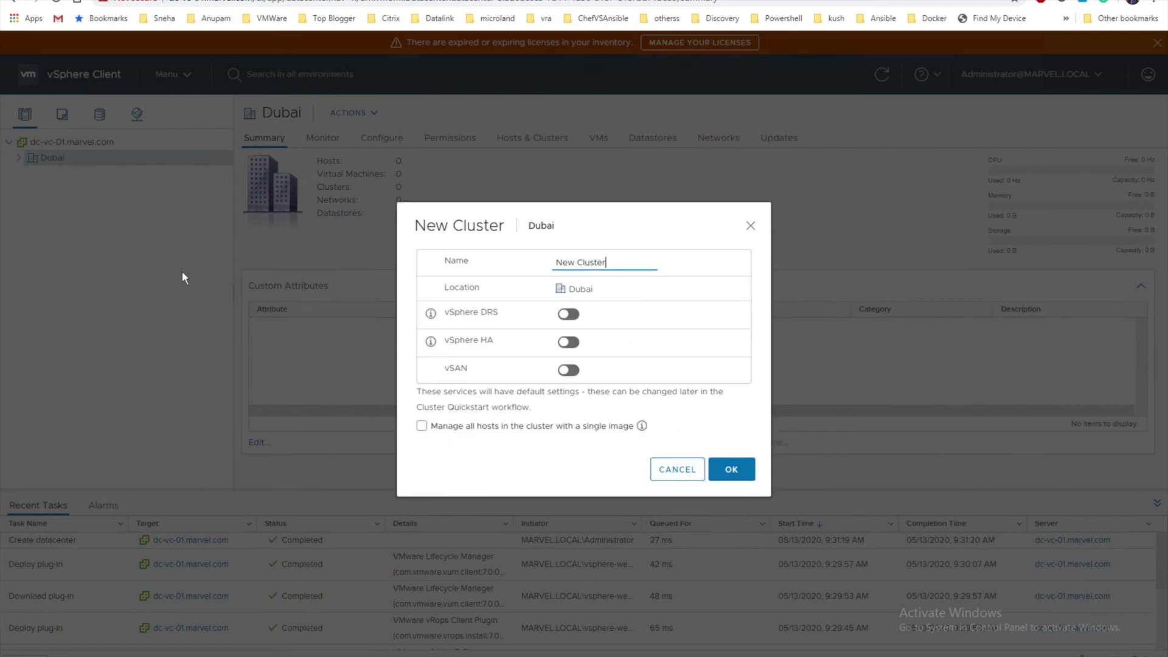
{"action": "left_click_drag", "start_coordinate": [610, 262], "coordinate": [467, 256]}
{"action": "type", "text": "Infra"}
{"action": "left_click", "coordinate": [733, 475]}
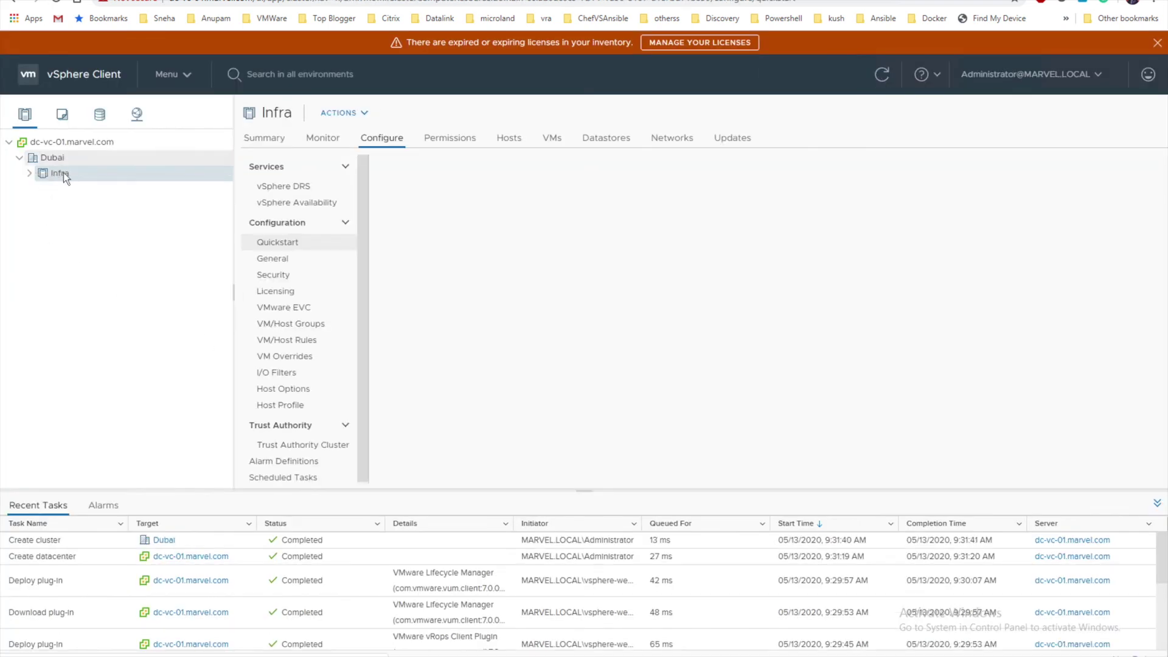
Start adding hosts to Infra with addresses 192.168.0.147 and 192.168.0.148
{"action": "right_click", "coordinate": [63, 173]}
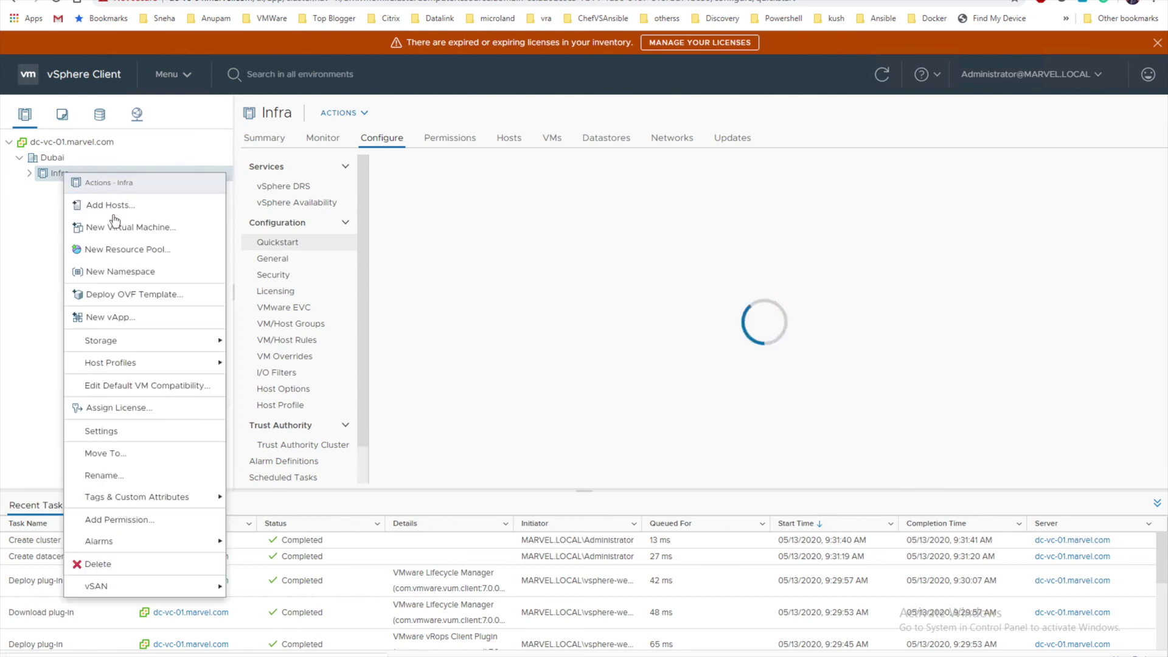
{"action": "left_click", "coordinate": [113, 207]}
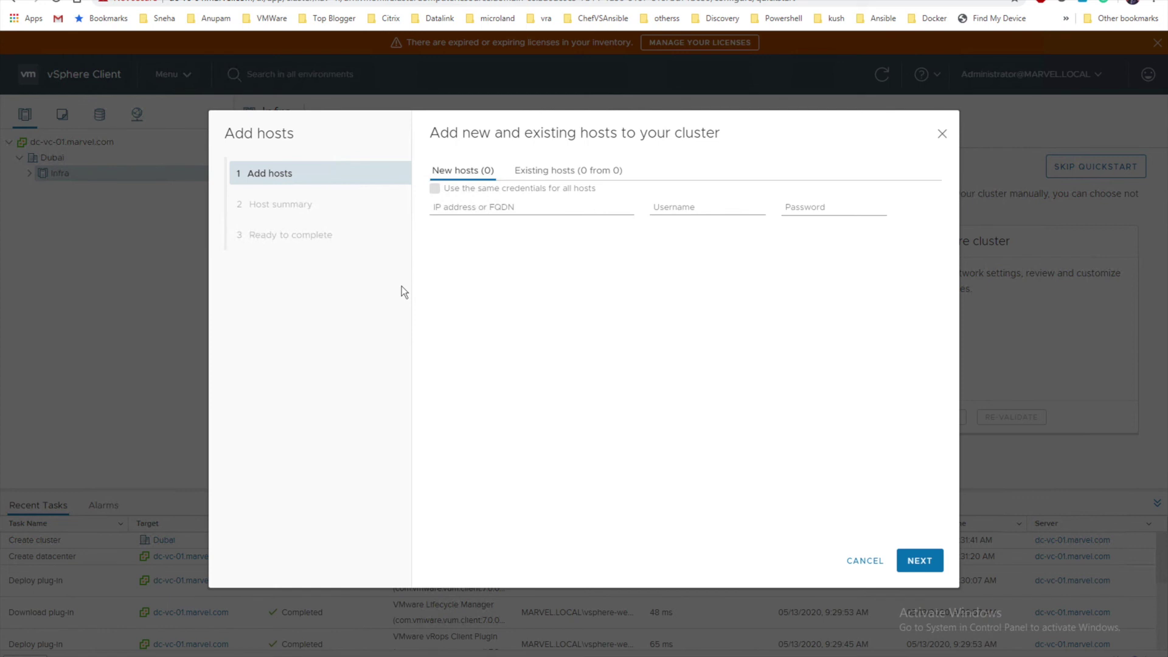
{"action": "left_click", "coordinate": [460, 208]}
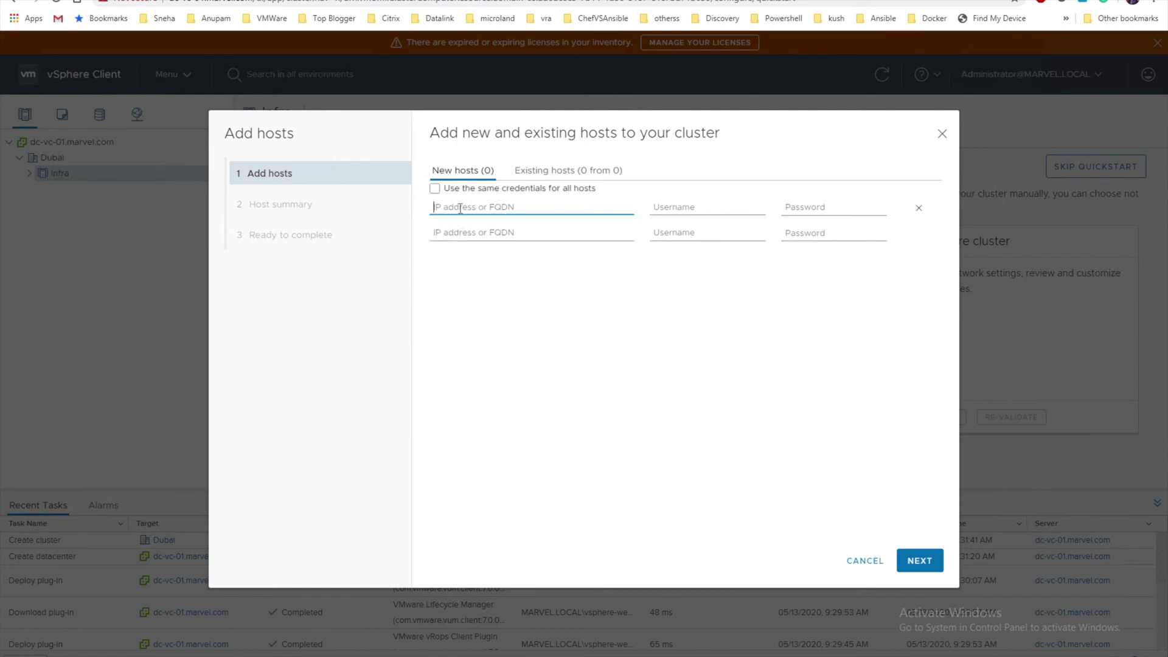
{"action": "type", "text": "192.168.0.147"}
{"action": "key", "text": "Tab"}
{"action": "key", "text": "Tab"}
{"action": "key", "text": "Tab"}
{"action": "type", "text": "192"}
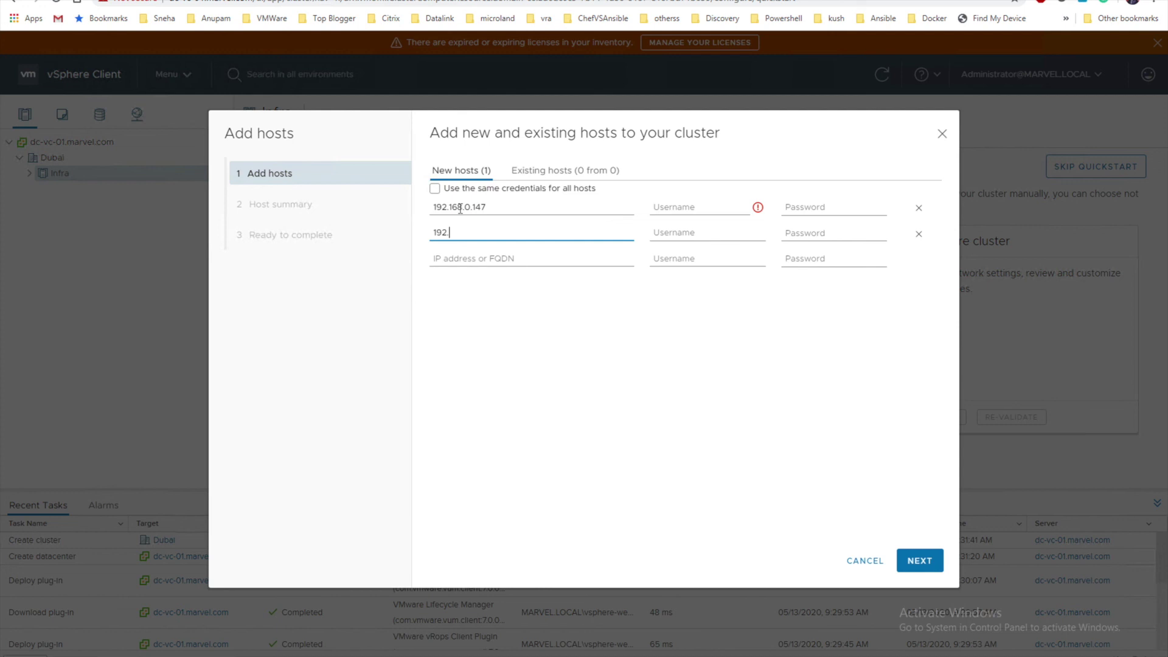
{"action": "type", "text": ".168.0.148"}
Enter username root and each host's password for both hosts, then submit them
{"action": "left_click", "coordinate": [679, 206]}
{"action": "type", "text": "root"}
{"action": "key", "text": "Tab"}
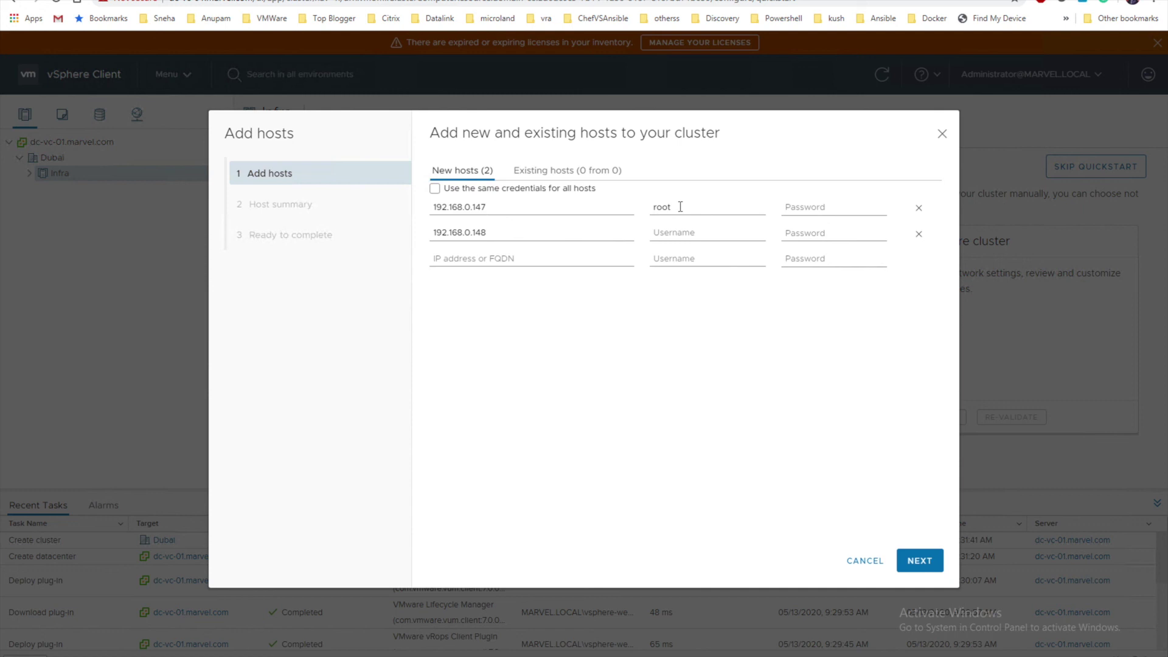
{"action": "left_click", "coordinate": [801, 212]}
{"action": "type", "text": "VMware1!"}
{"action": "left_click", "coordinate": [692, 234]}
{"action": "type", "text": "root"}
{"action": "key", "text": "Tab"}
{"action": "type", "text": "VMware123"}
{"action": "left_click", "coordinate": [919, 560]}
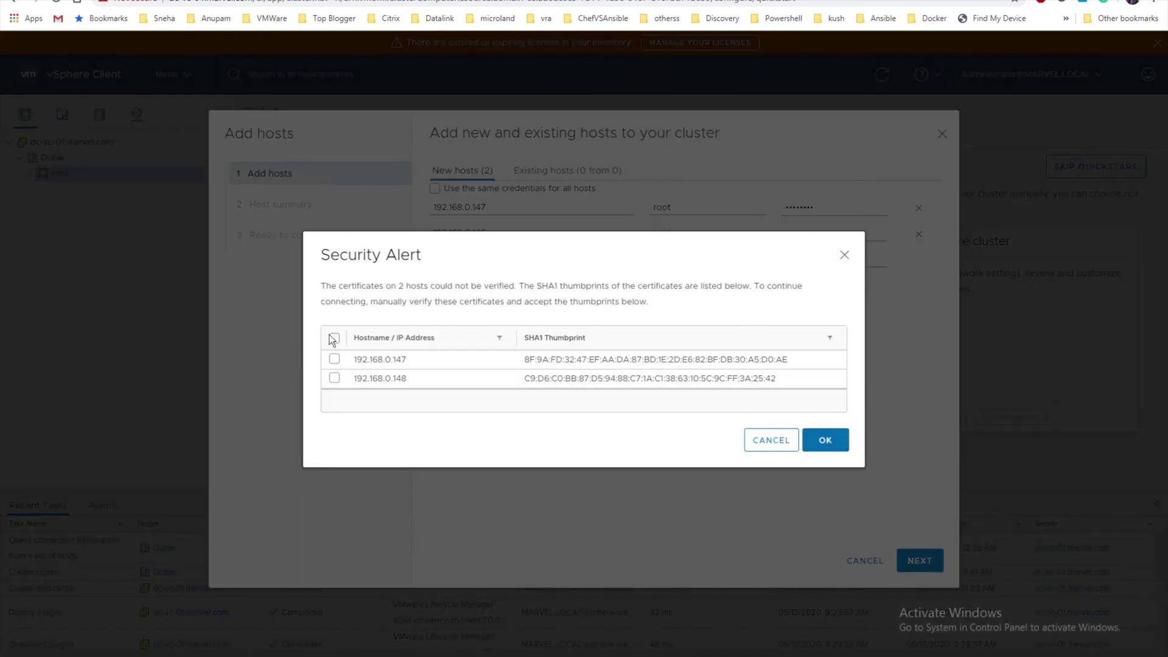
Trust both hosts' certificates, review the host summary, and finish adding them to Infra
{"action": "left_click", "coordinate": [333, 339]}
{"action": "left_click", "coordinate": [824, 440]}
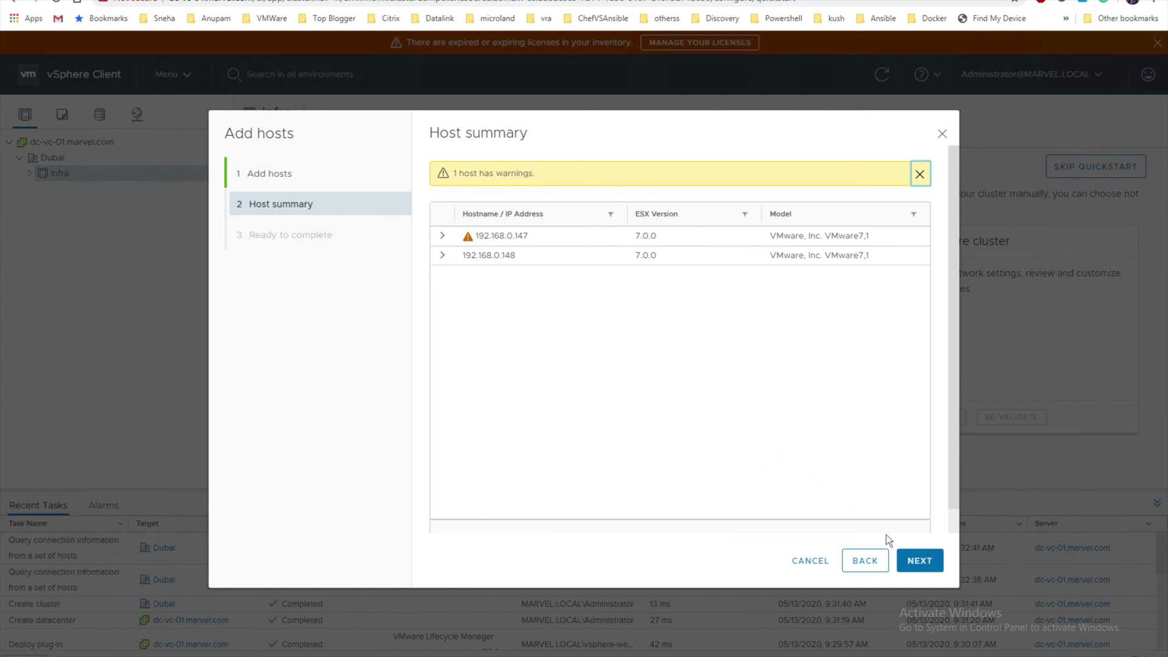
{"action": "left_click", "coordinate": [442, 236]}
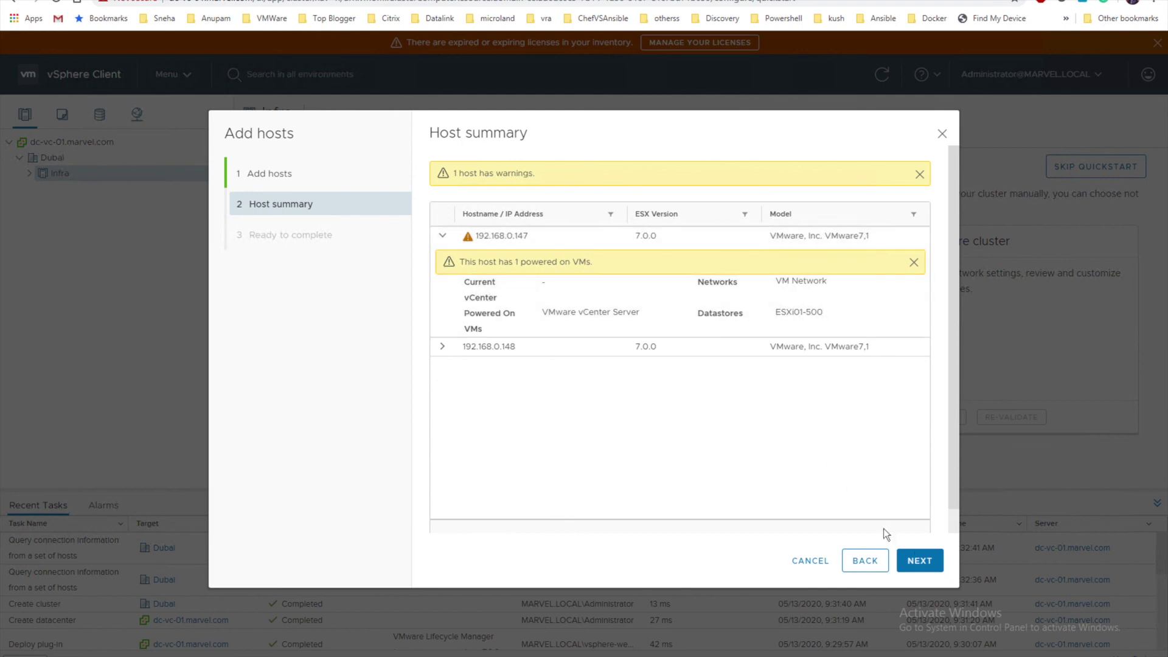
{"action": "left_click", "coordinate": [919, 559]}
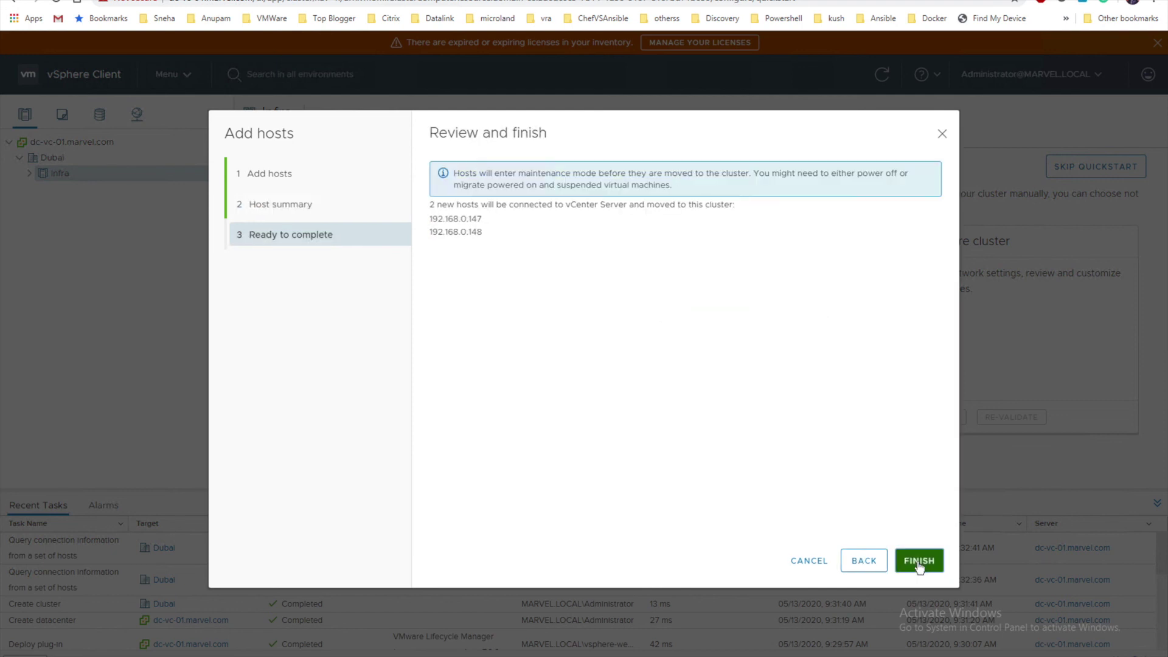
{"action": "left_click", "coordinate": [919, 562]}
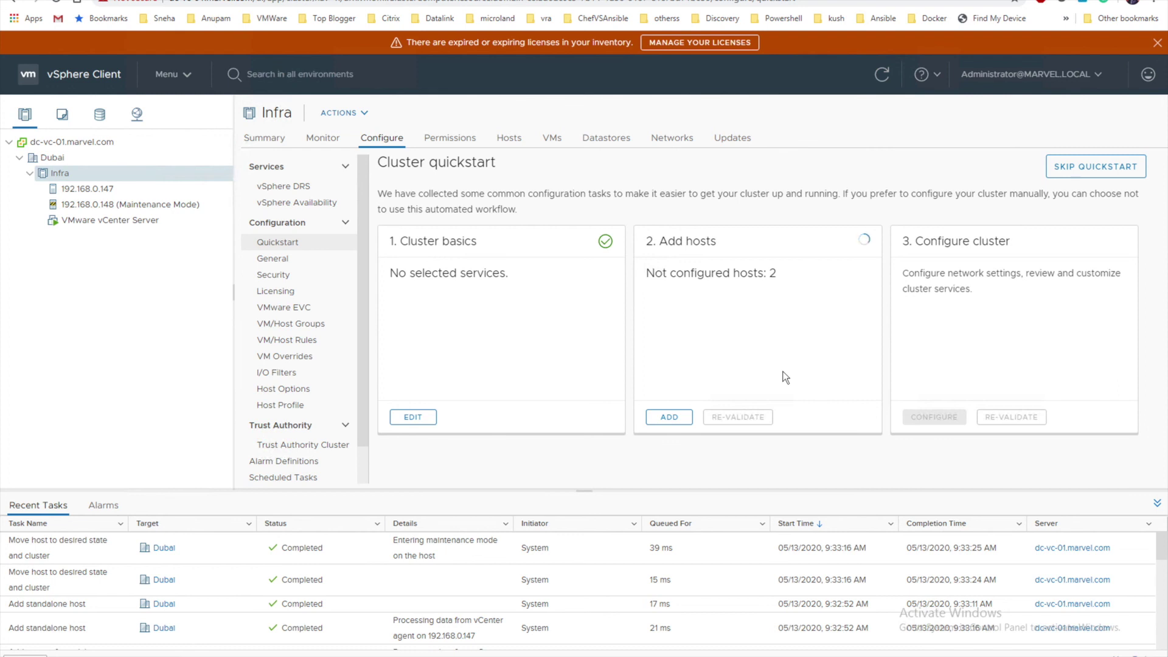
Select host 192.168.0.148 in the inventory and open its Actions menu
{"action": "left_click", "coordinate": [145, 207]}
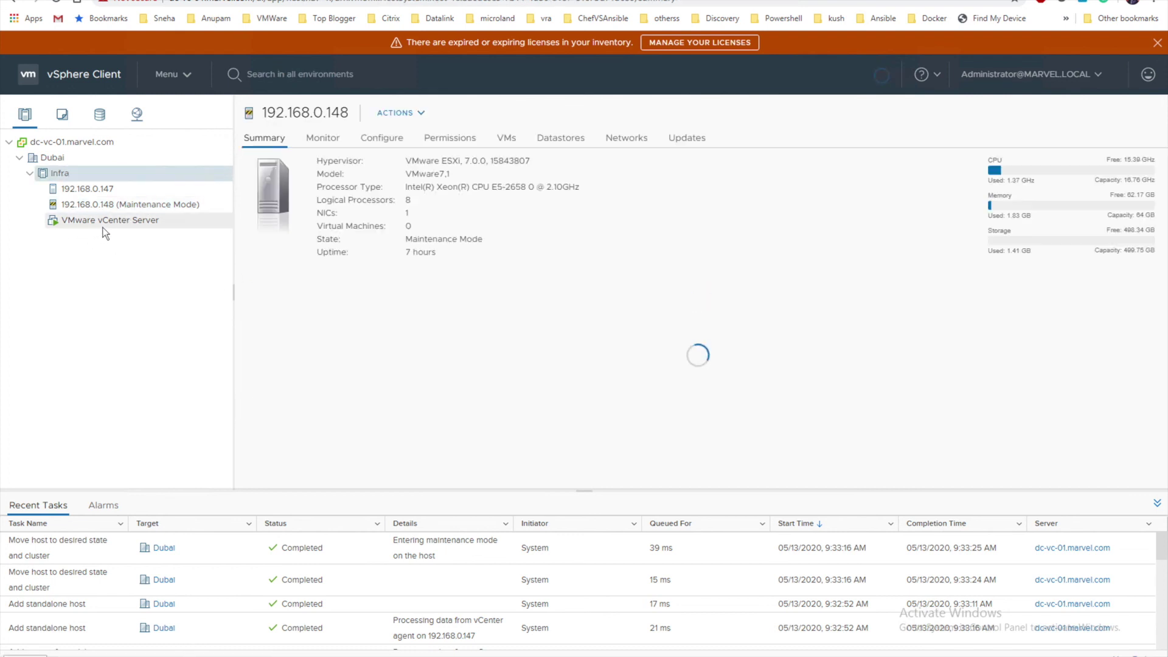
{"action": "left_click", "coordinate": [98, 206]}
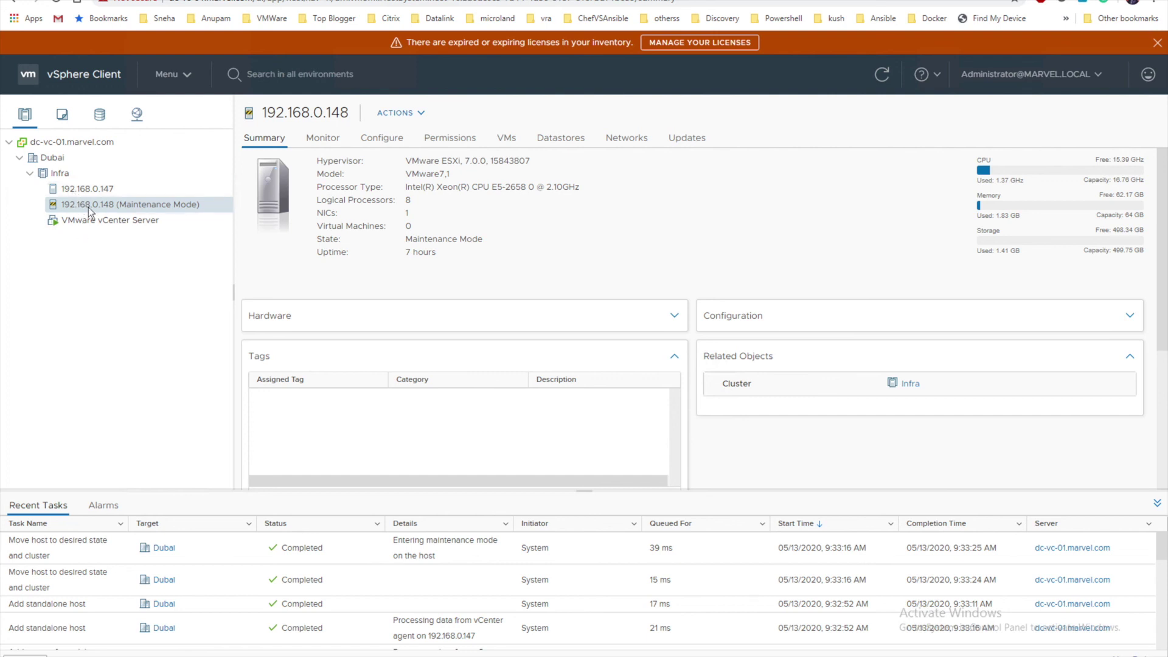
{"action": "right_click", "coordinate": [90, 211]}
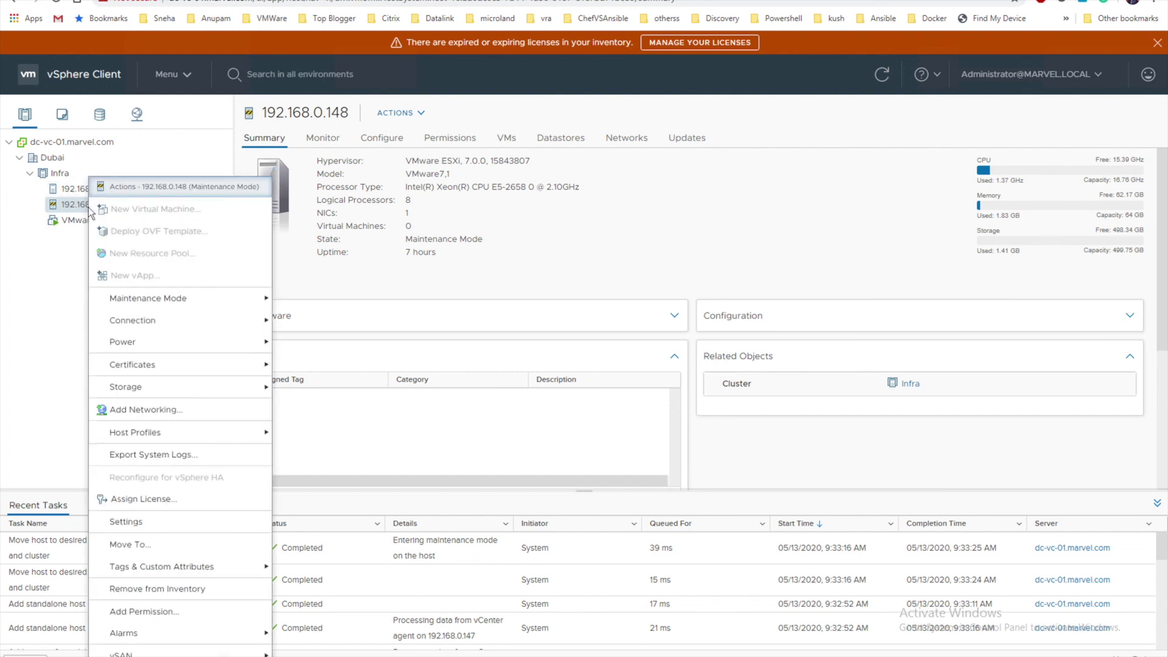